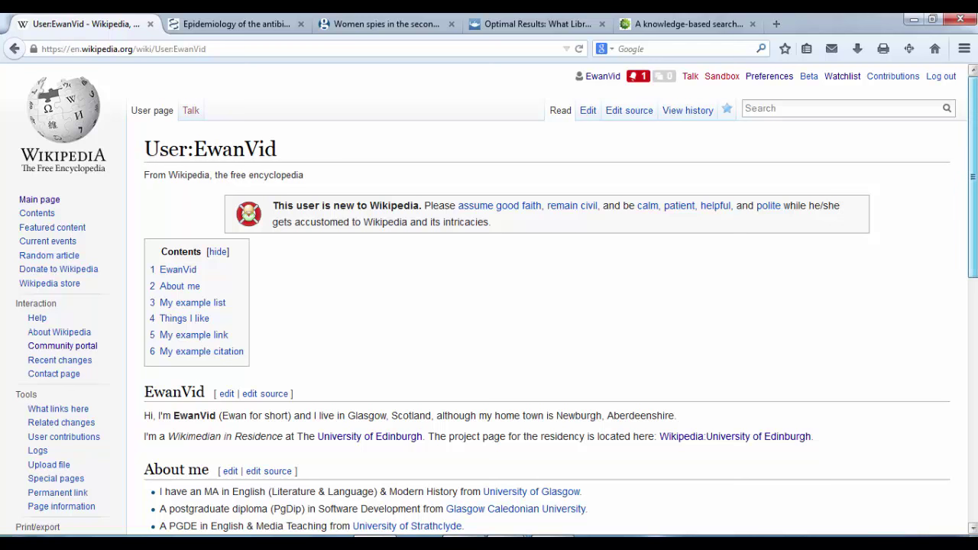
Step: Scroll through the user page, then open it in VisualEditor
scroll(497, 298, "down", 1)
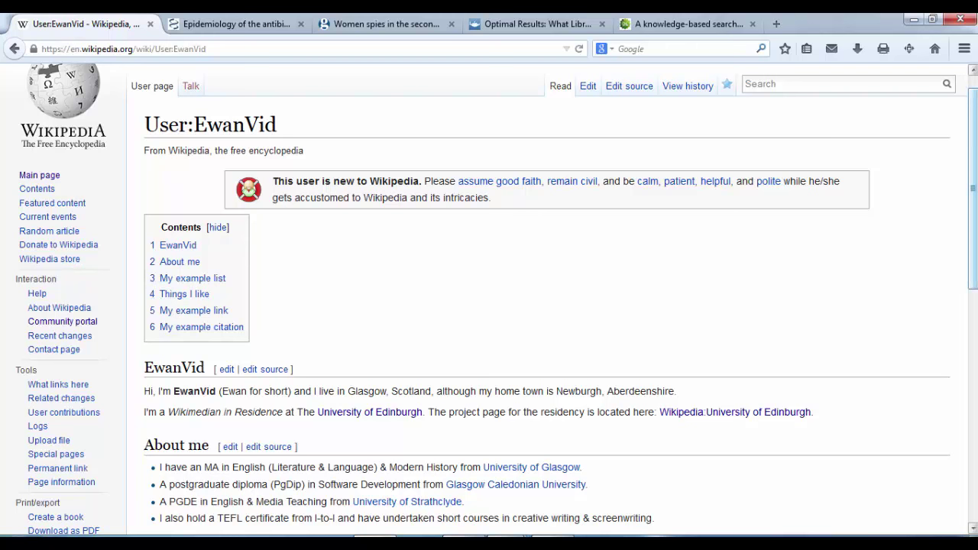
left_click_drag(973, 191, 973, 257)
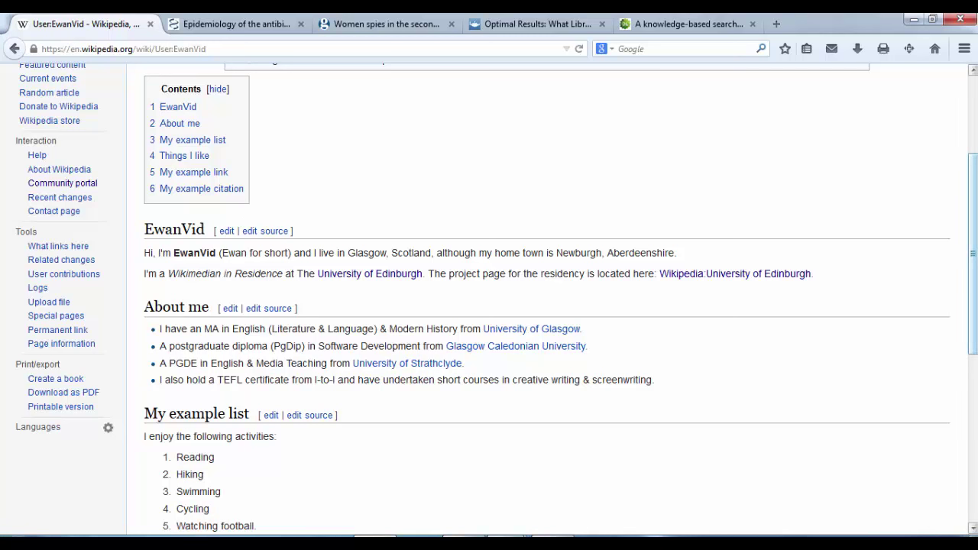
scroll(972, 252, "down", 4)
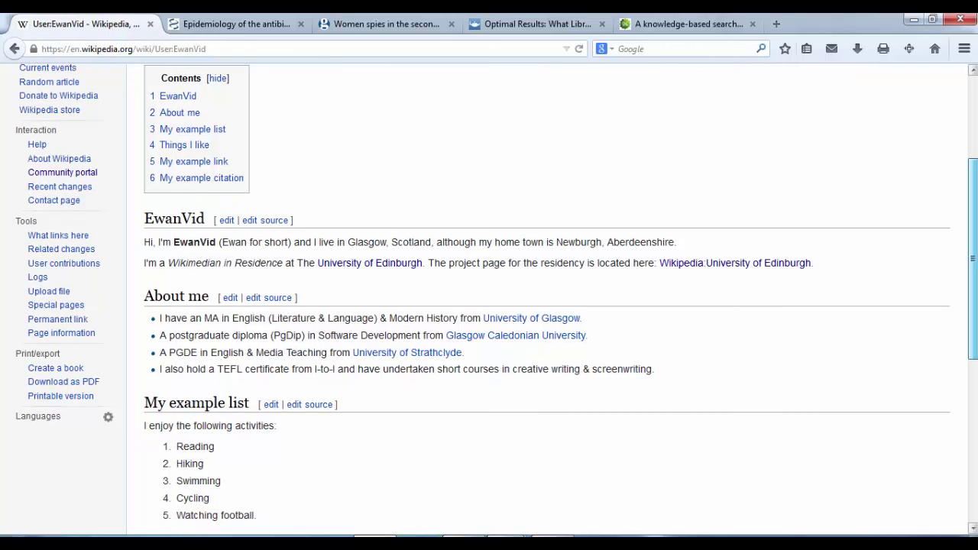
scroll(535, 298, "down", 3)
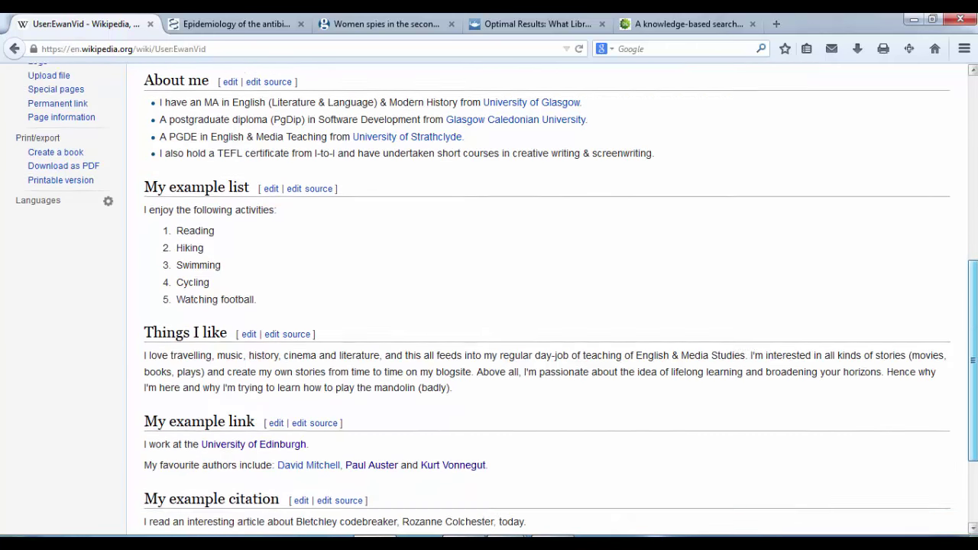
scroll(535, 298, "up", 10)
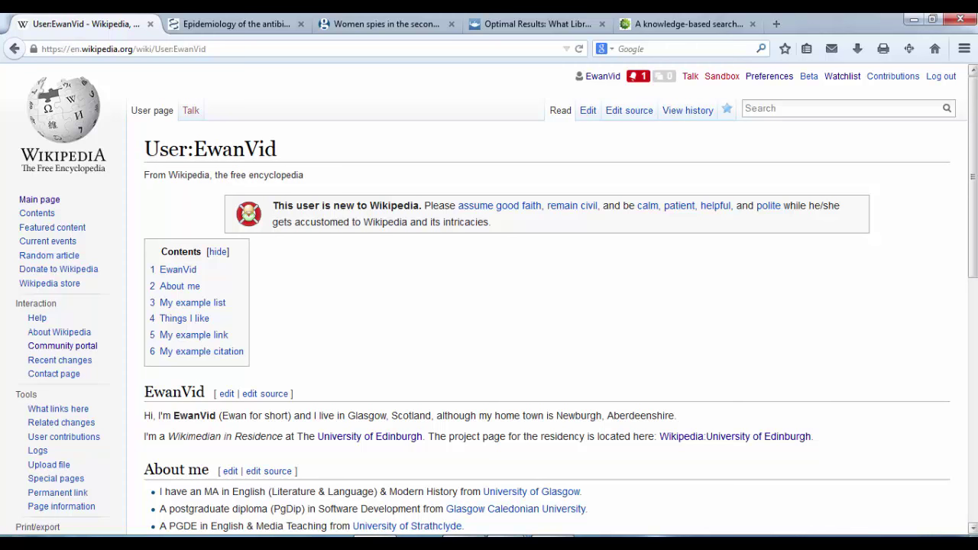
scroll(547, 300, "down", 5)
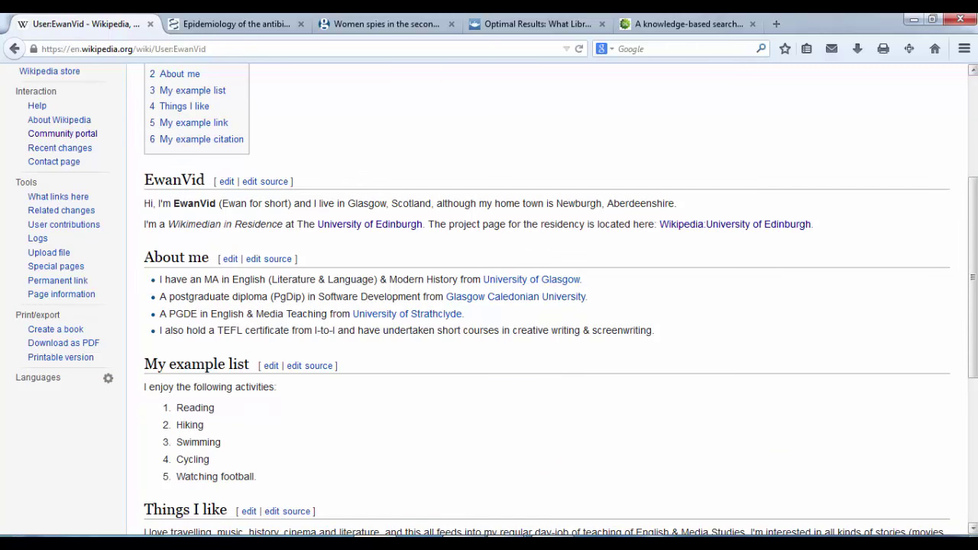
scroll(547, 299, "down", 4)
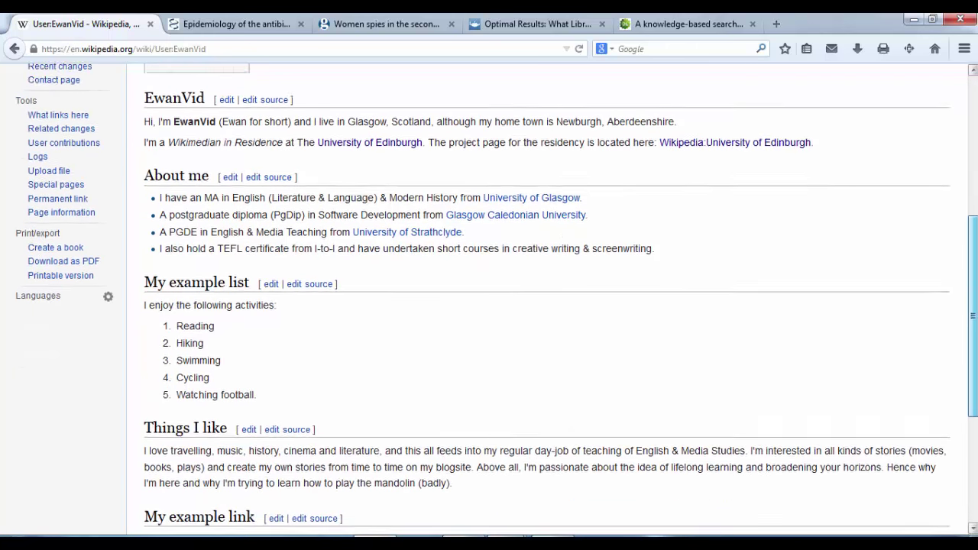
scroll(547, 300, "down", 2)
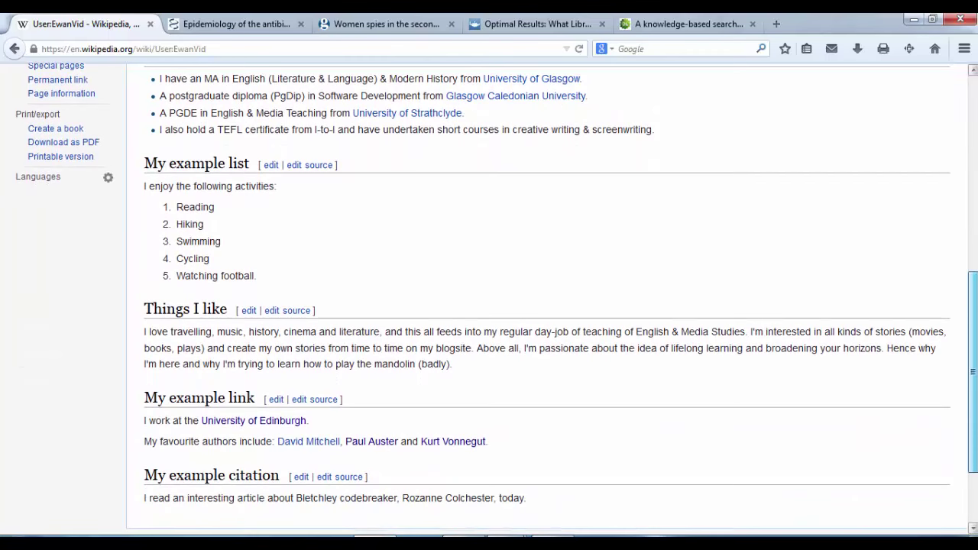
scroll(885, 382, "down", 2)
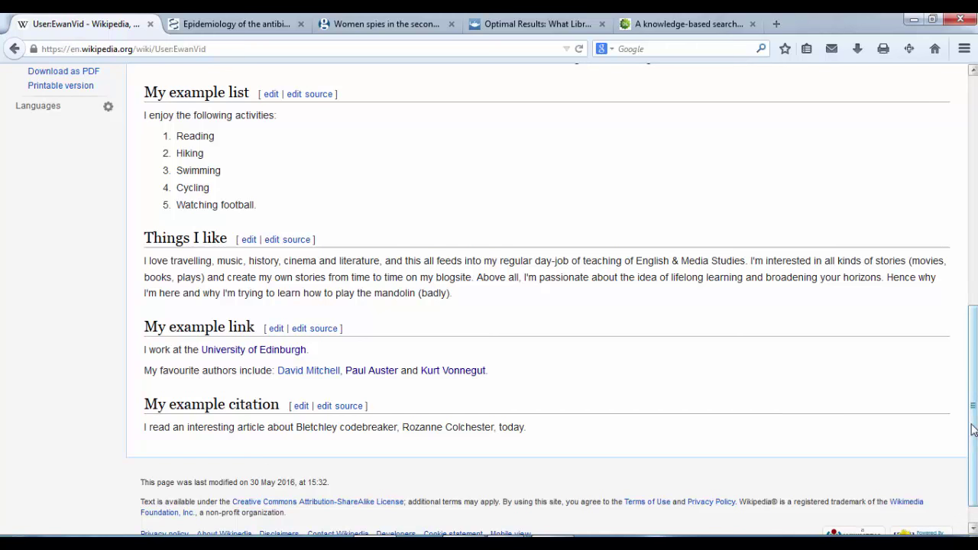
left_click_drag(972, 430, 976, 197)
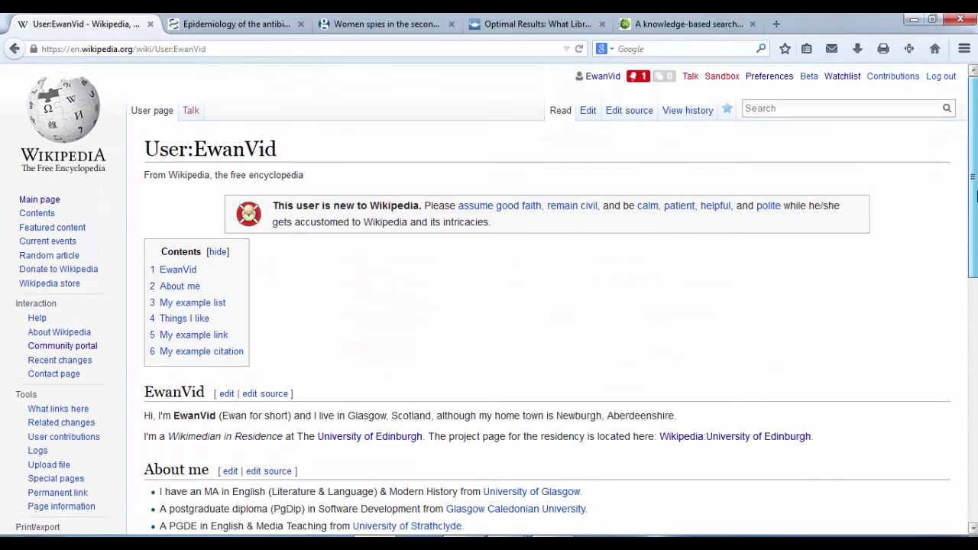
left_click(594, 112)
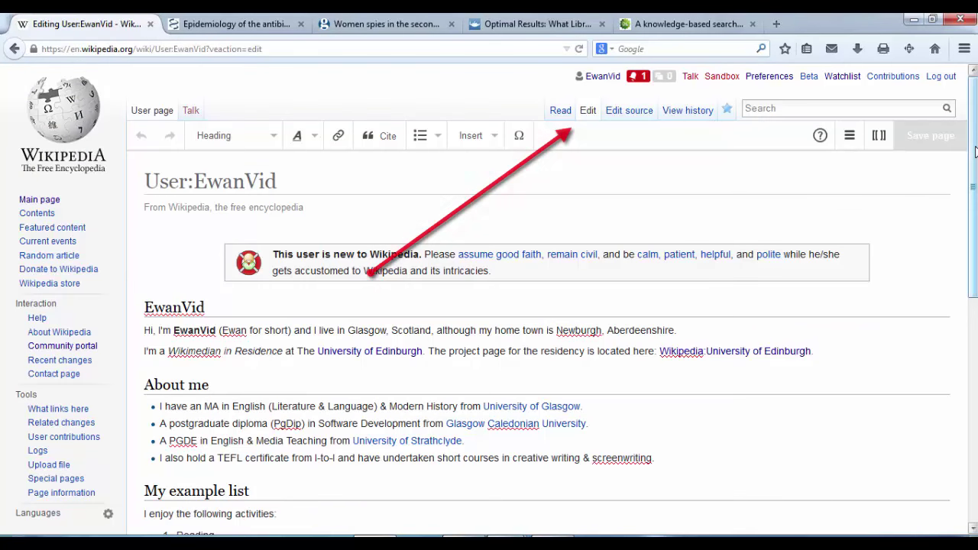
Step: Erase and retype the heading as 'My example citation'
scroll(975, 153, "down", 10)
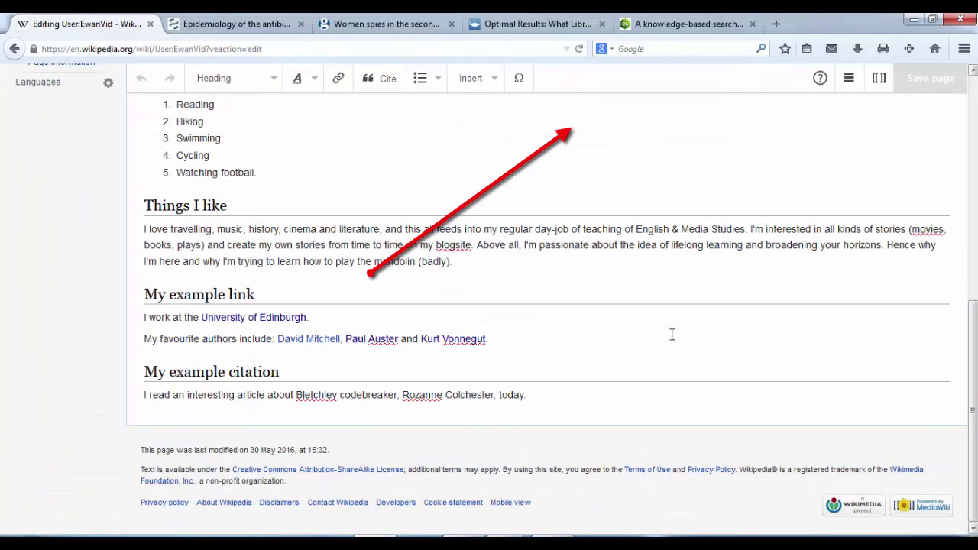
left_click(323, 373)
key("BackSpace")
key("BackSpace")
key("BackSpace")
key("BackSpace")
key("BackSpace")
key("BackSpace")
key("BackSpace")
key("BackSpace")
key("BackSpace")
key("BackSpace")
key("BackSpace")
key("BackSpace")
key("BackSpace")
key("BackSpace")
key("BackSpace")
key("BackSpace")
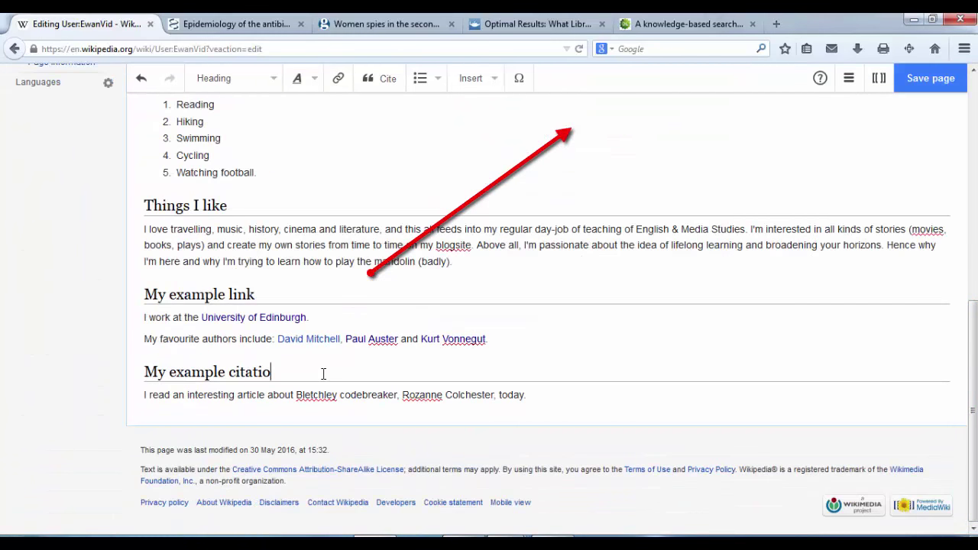
key("BackSpace")
key("BackSpace")
key("BackSpace")
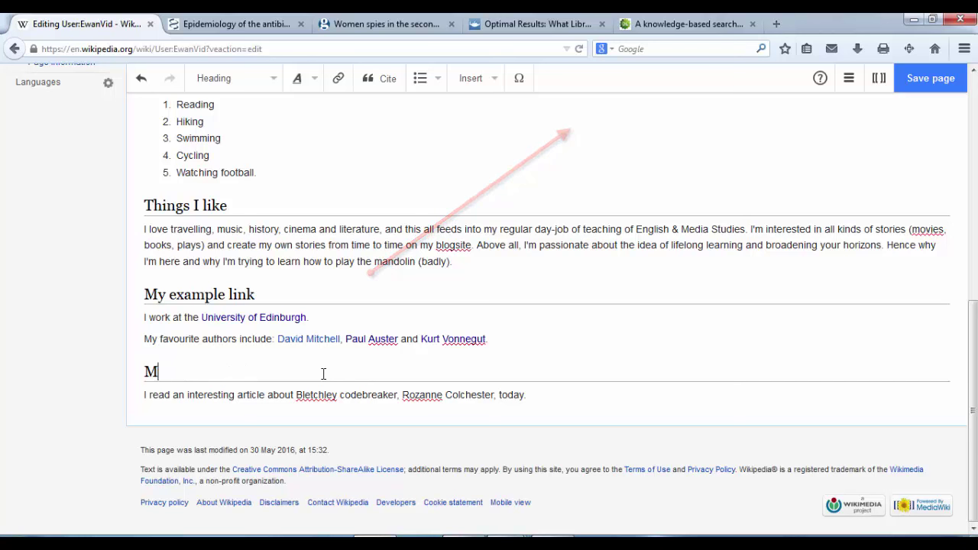
type("My ex")
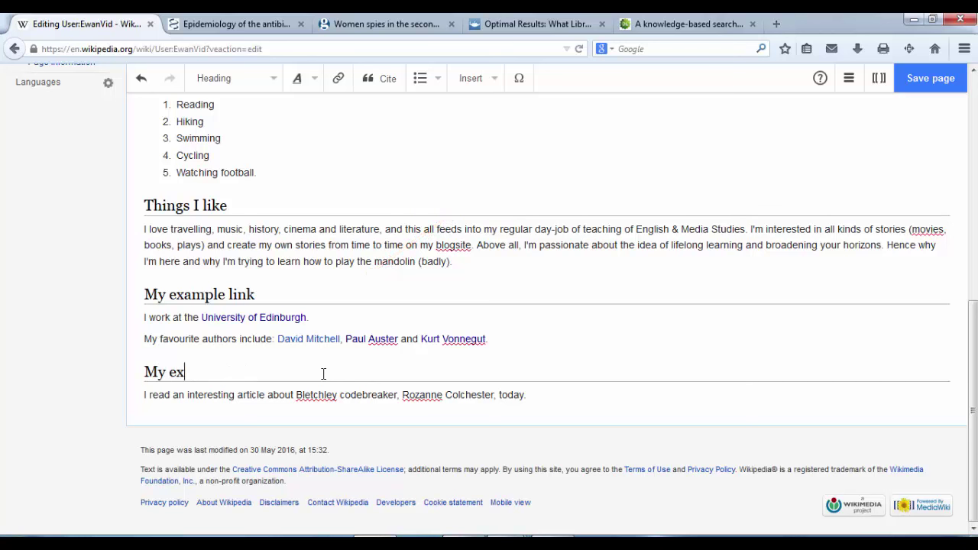
type("ample citation")
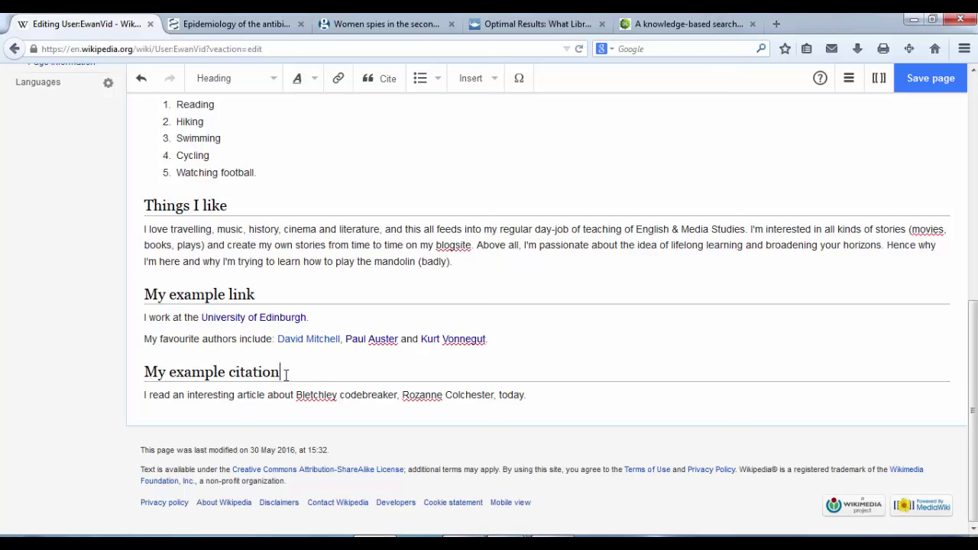
Step: Switch the 'My example citation' heading to Paragraph, then back to Heading
left_click_drag(284, 374, 146, 367)
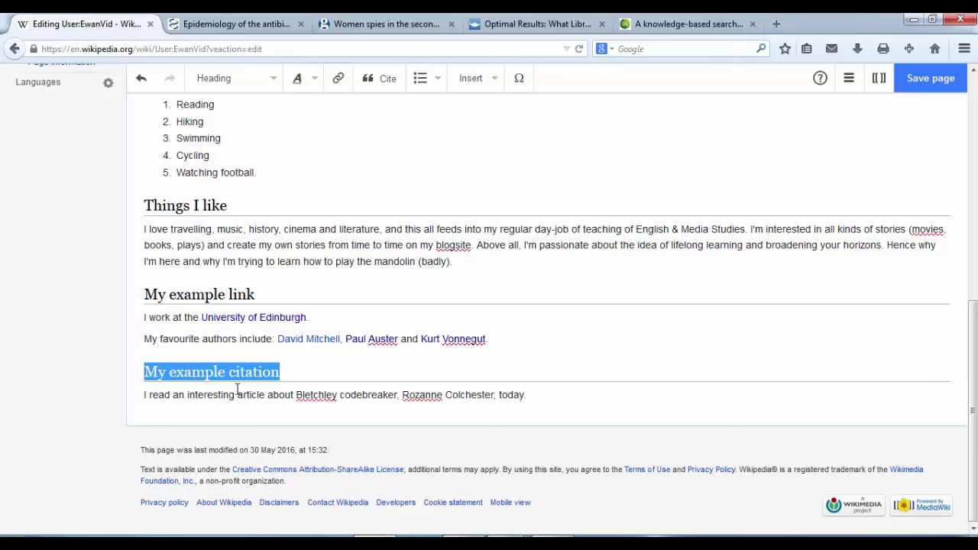
left_click(273, 81)
left_click(258, 112)
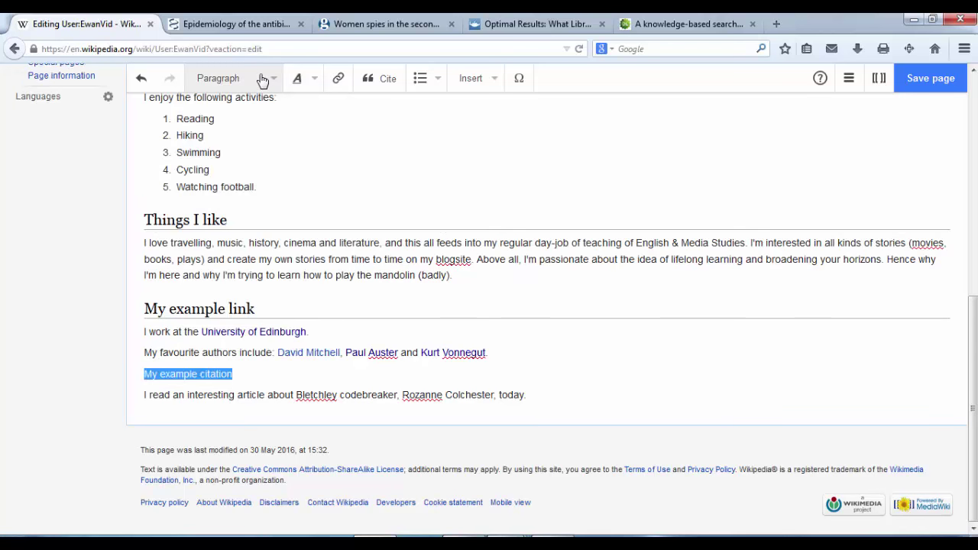
left_click(263, 81)
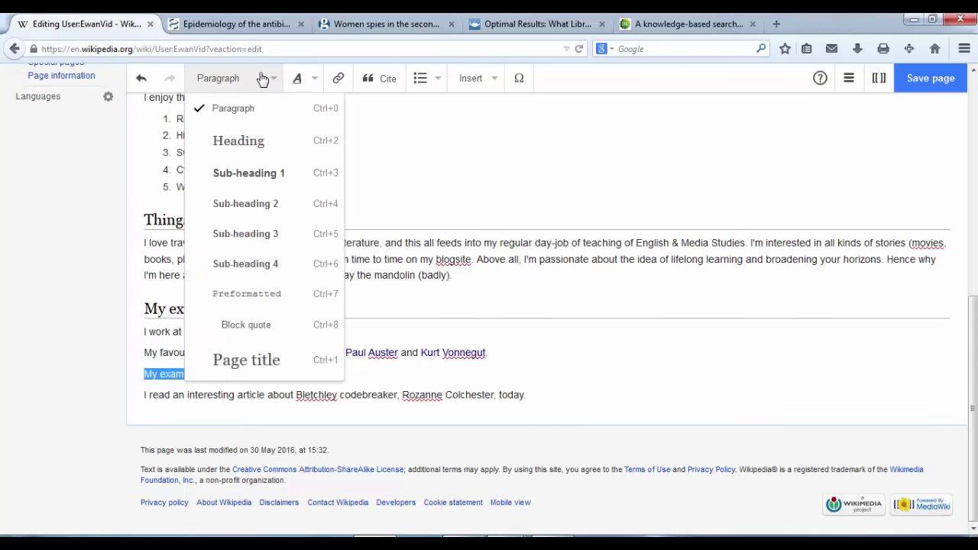
left_click(243, 148)
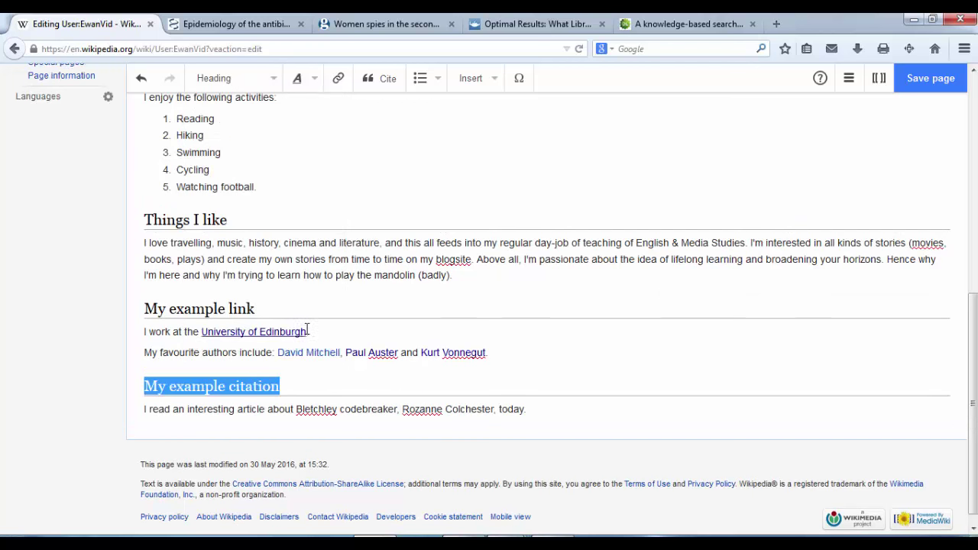
left_click(294, 395)
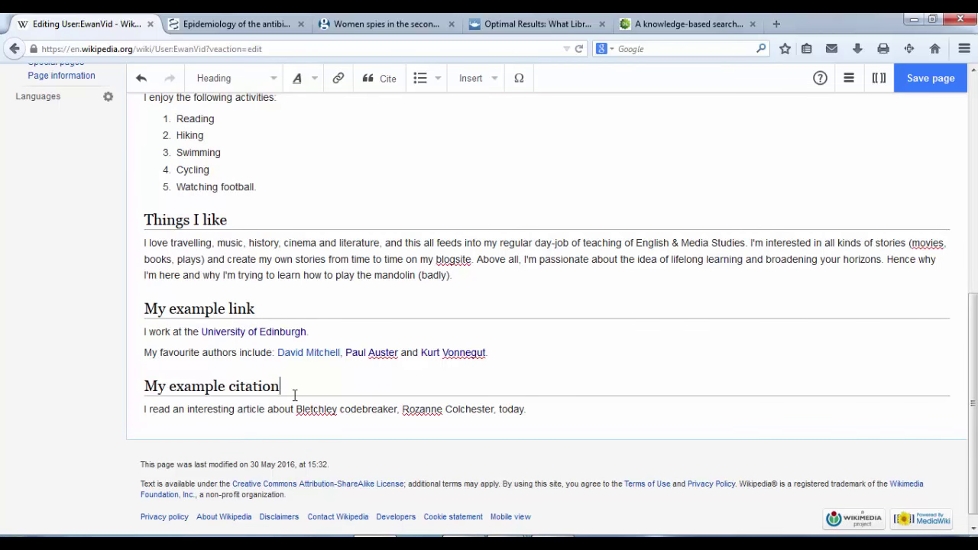
Step: Remove the dots after 'about' in the citation sentence
left_click(144, 409)
left_click(293, 409)
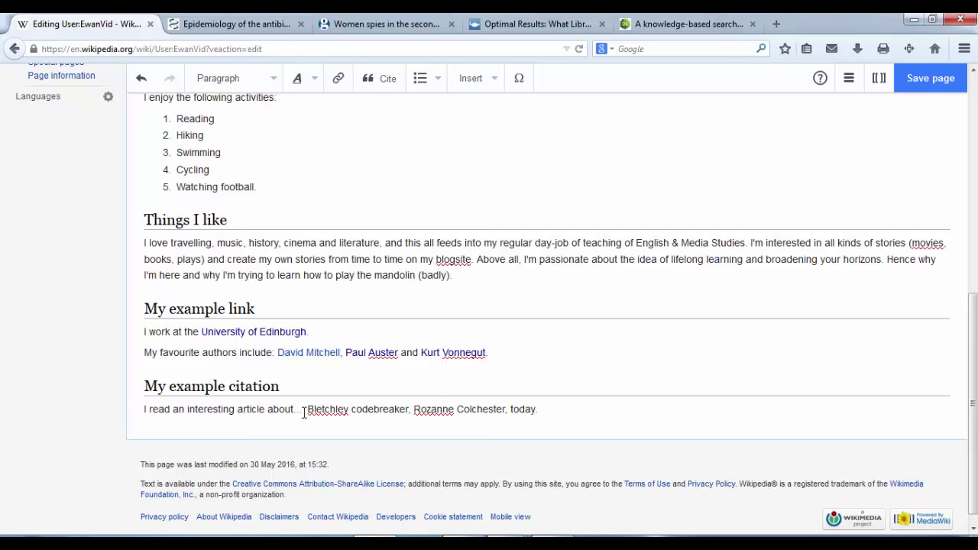
key("BackSpace")
key("BackSpace")
key("BackSpace")
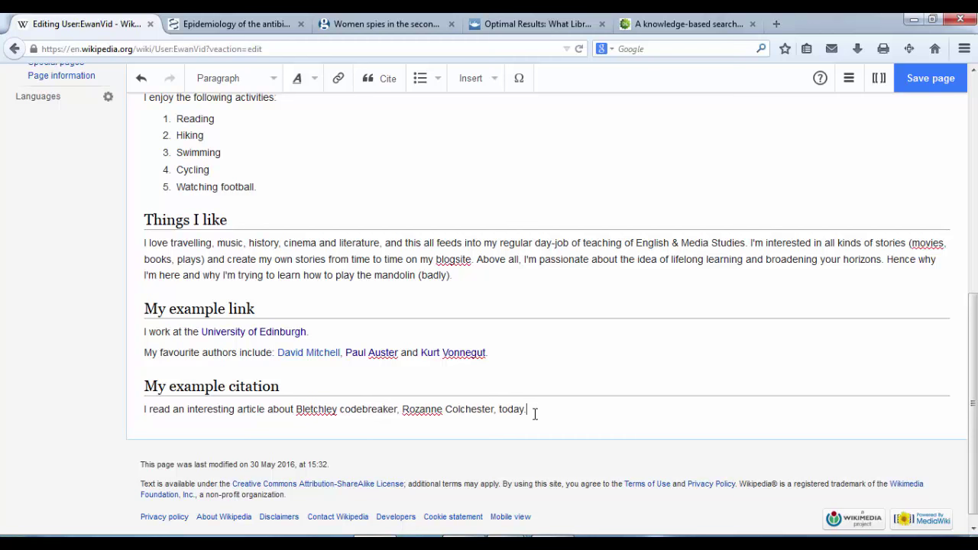
left_click(931, 79)
type("A")
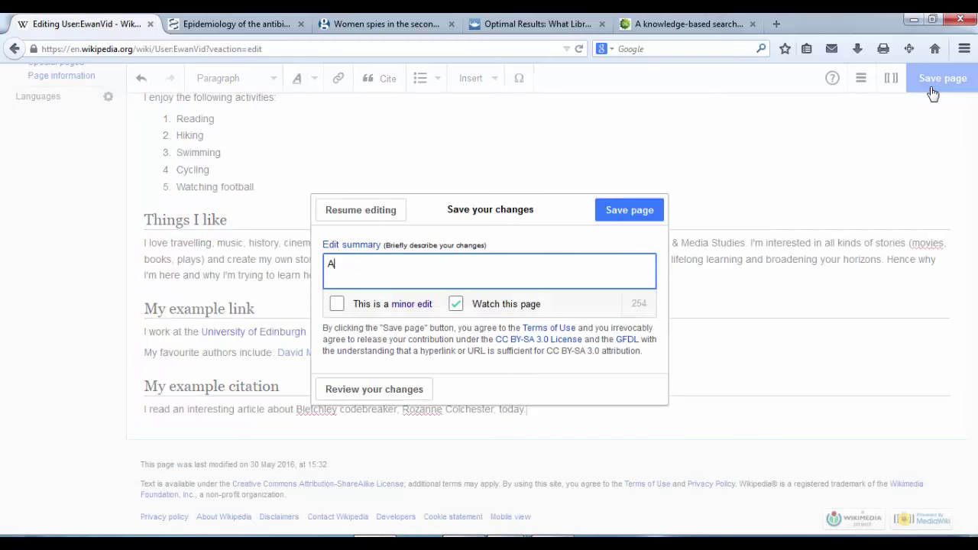
type("dded My example ciatt")
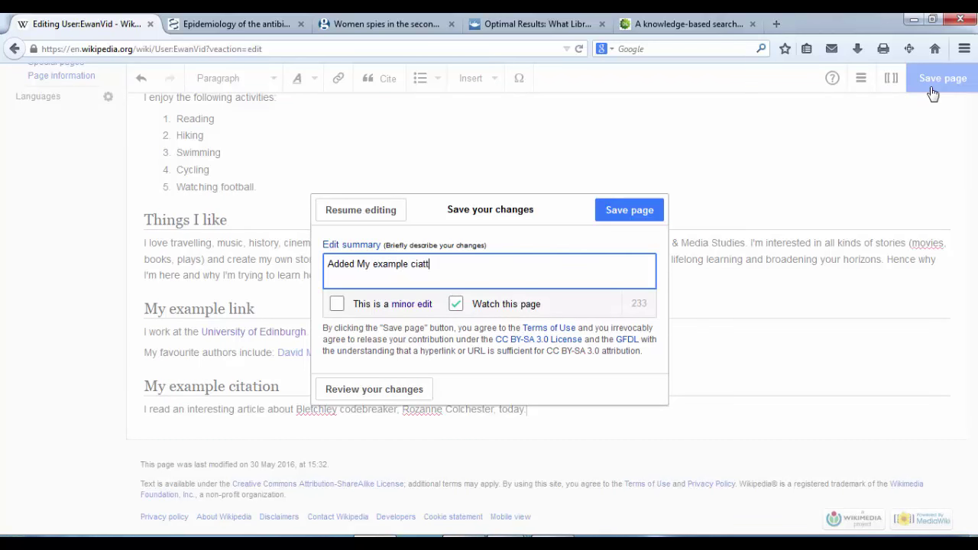
key("BackSpace")
key("BackSpace")
key("BackSpace")
type("tation heading")
left_click(626, 216)
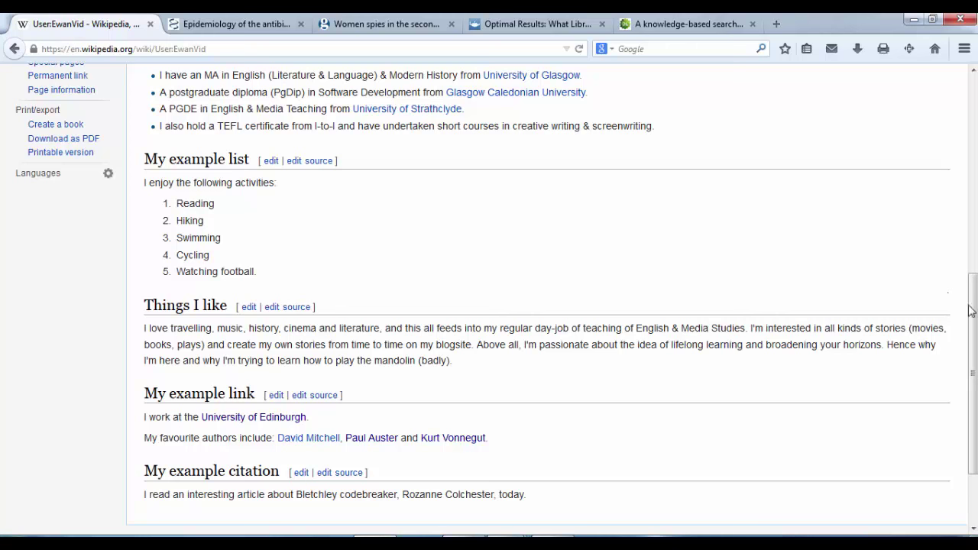
scroll(972, 311, "down", 2)
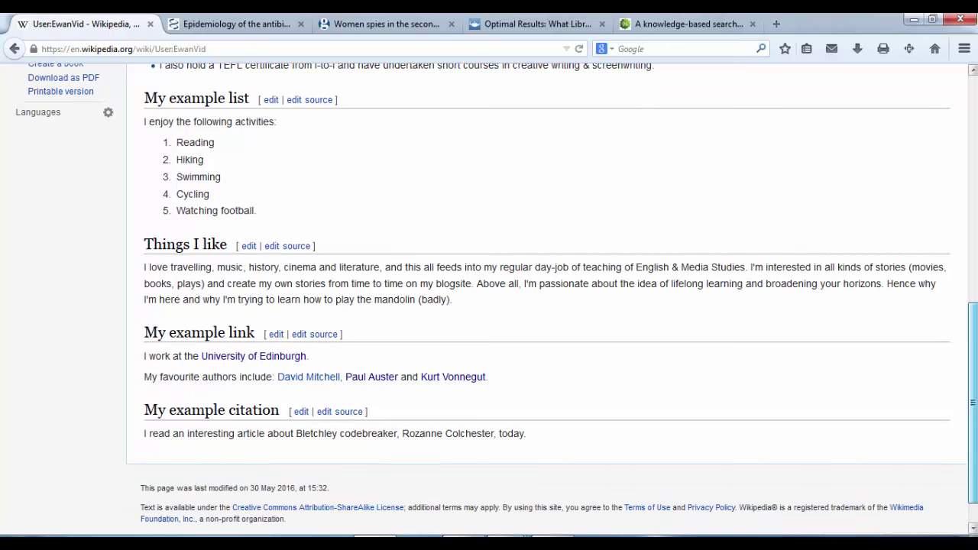
left_click_drag(972, 337, 974, 105)
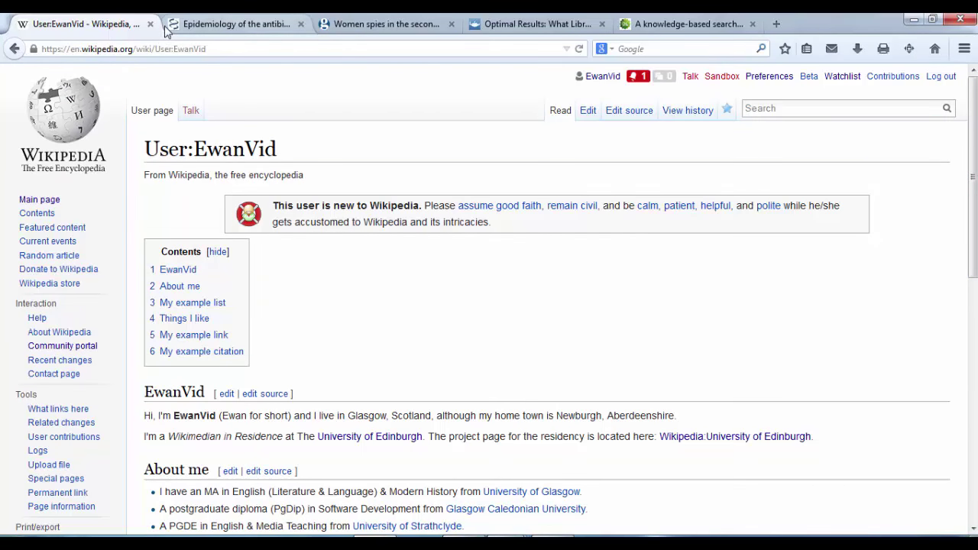
left_click(368, 30)
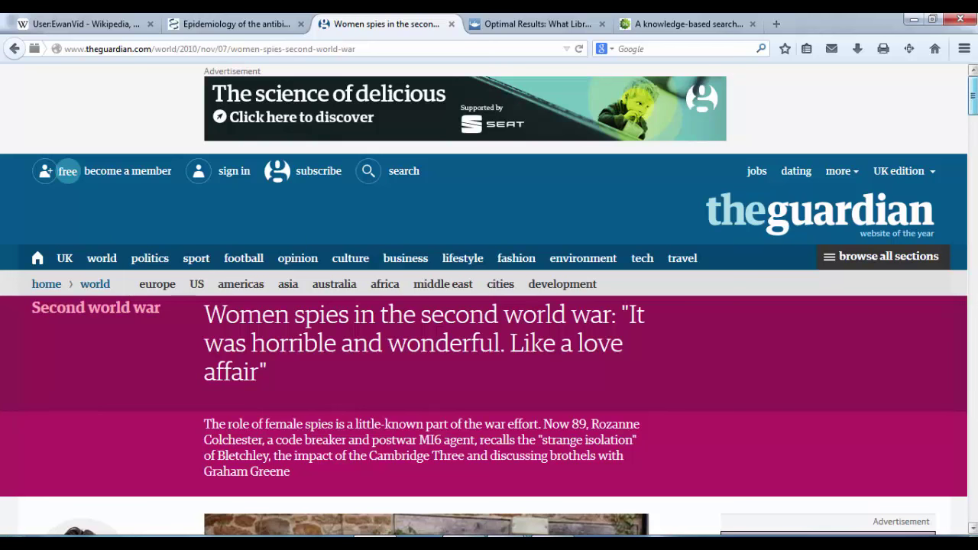
Step: Scroll through the Guardian women spies article and select its full URL in the address bar
scroll(489, 306, "down", 1)
scroll(489, 306, "down", 5)
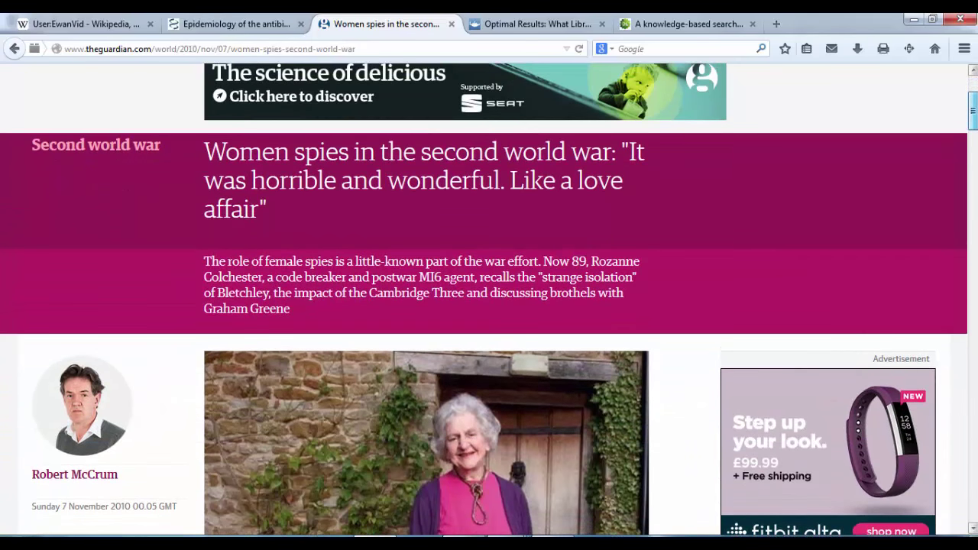
scroll(975, 124, "down", 2)
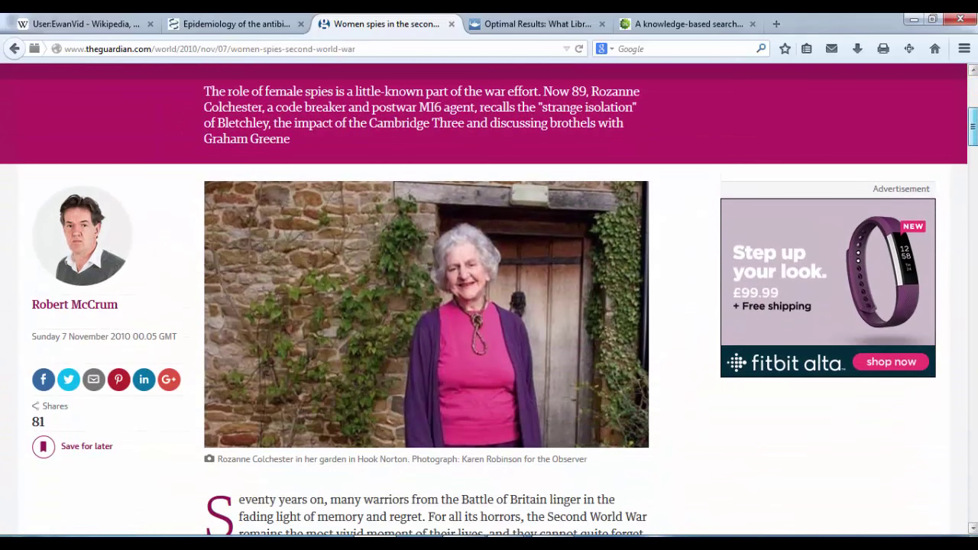
scroll(975, 124, "up", 3)
scroll(976, 124, "down", 1)
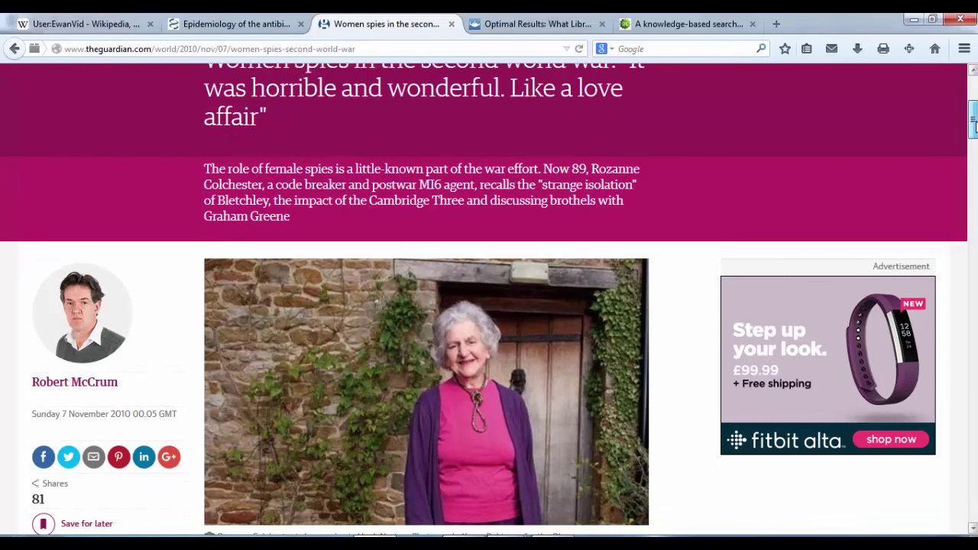
mouse_move(976, 126)
left_mouse_down()
mouse_move(974, 135)
mouse_move(974, 95)
mouse_move(973, 128)
left_mouse_up()
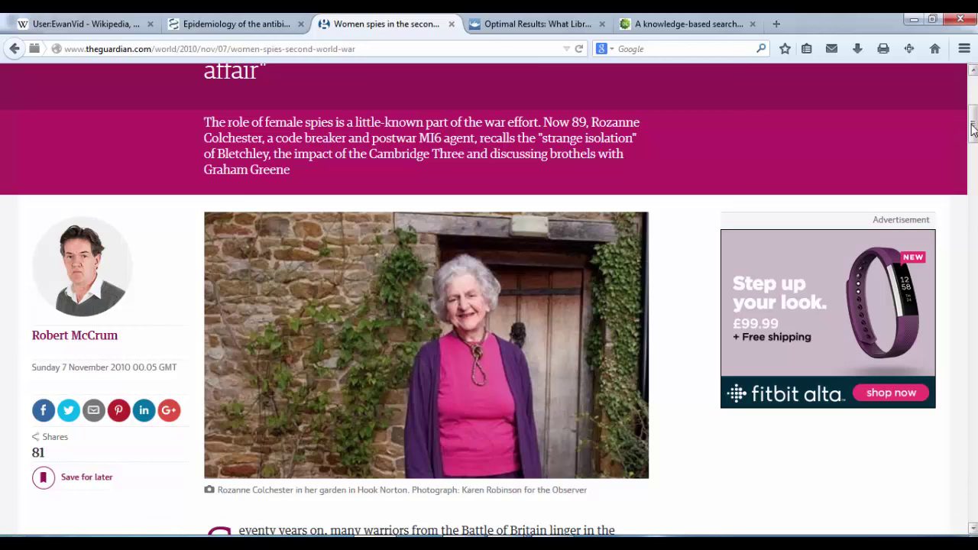
left_click_drag(972, 130, 970, 102)
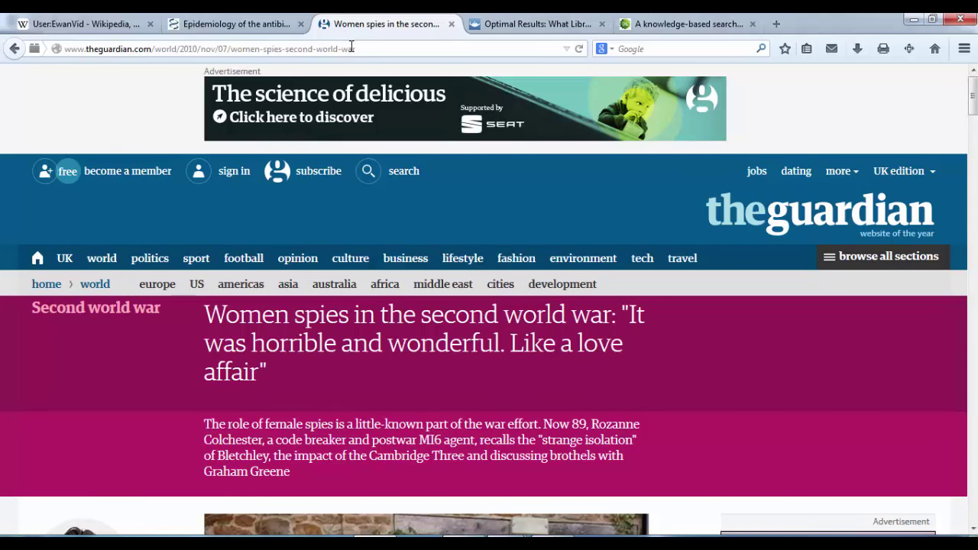
left_click_drag(353, 49, 64, 46)
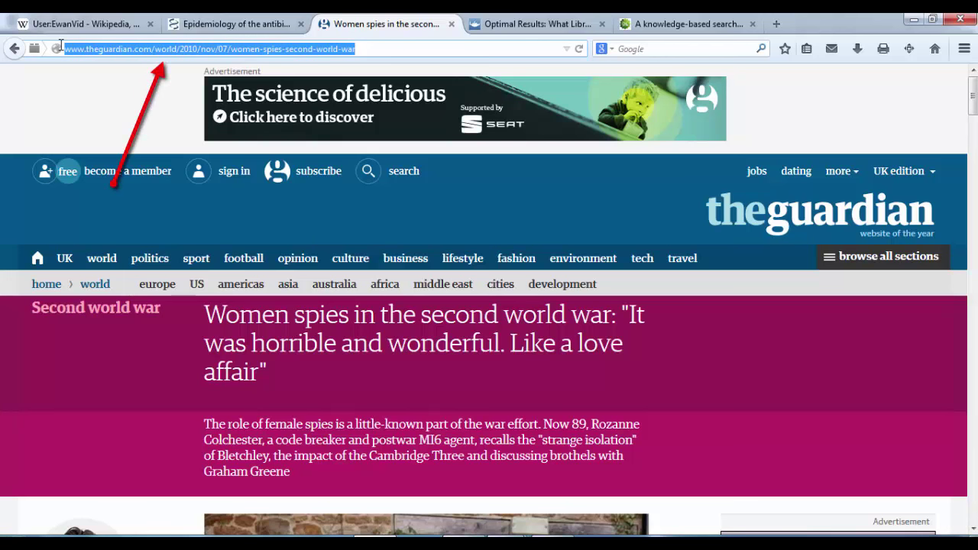
Step: Reopen the User:EwanVid page in VisualEditor with the caret after 'today.'
left_click(85, 22)
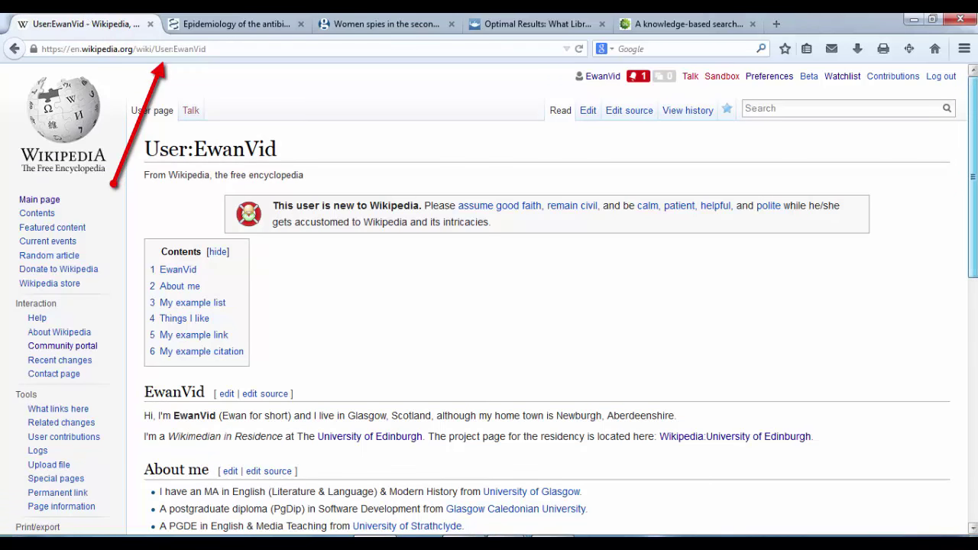
mouse_move(972, 124)
left_mouse_down()
mouse_move(973, 339)
mouse_move(972, 111)
left_mouse_up()
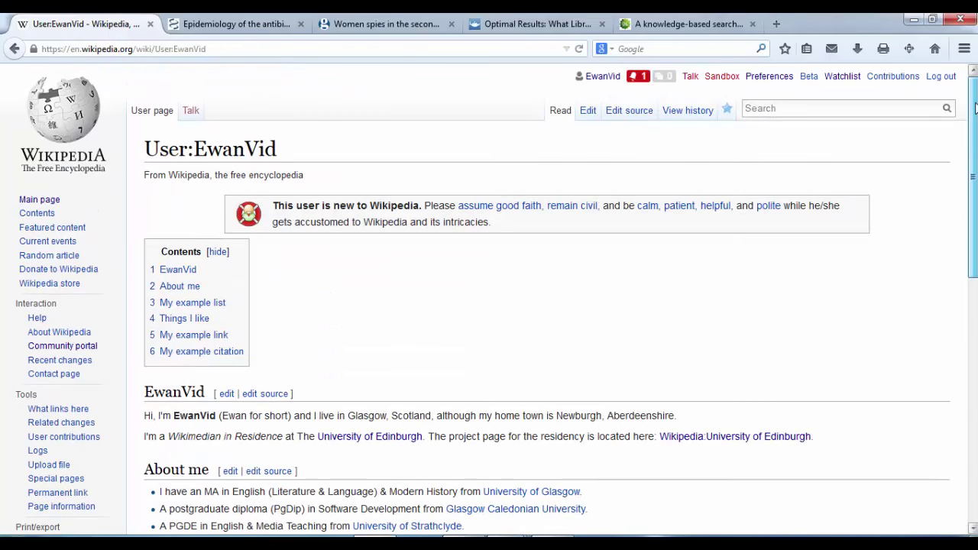
left_click(586, 112)
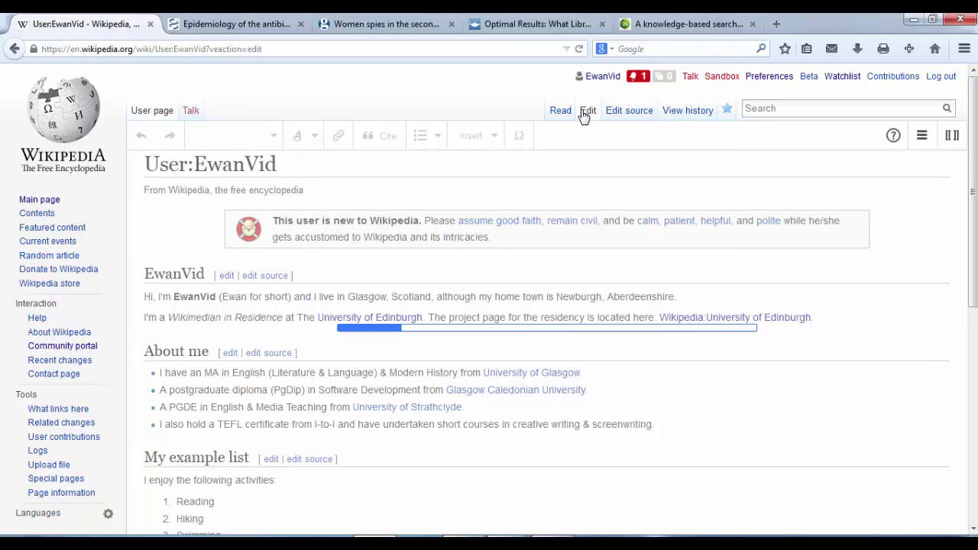
scroll(551, 305, "down", 8)
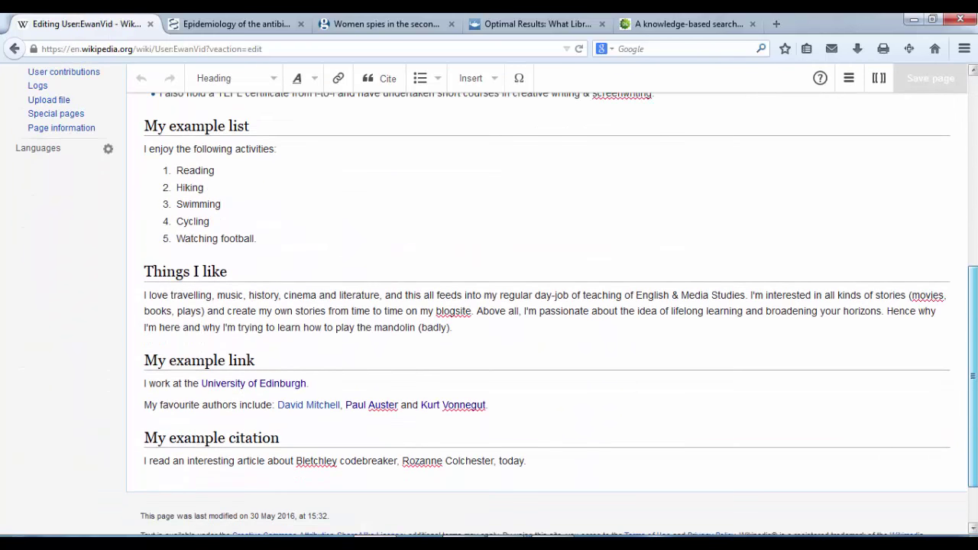
left_click(363, 444)
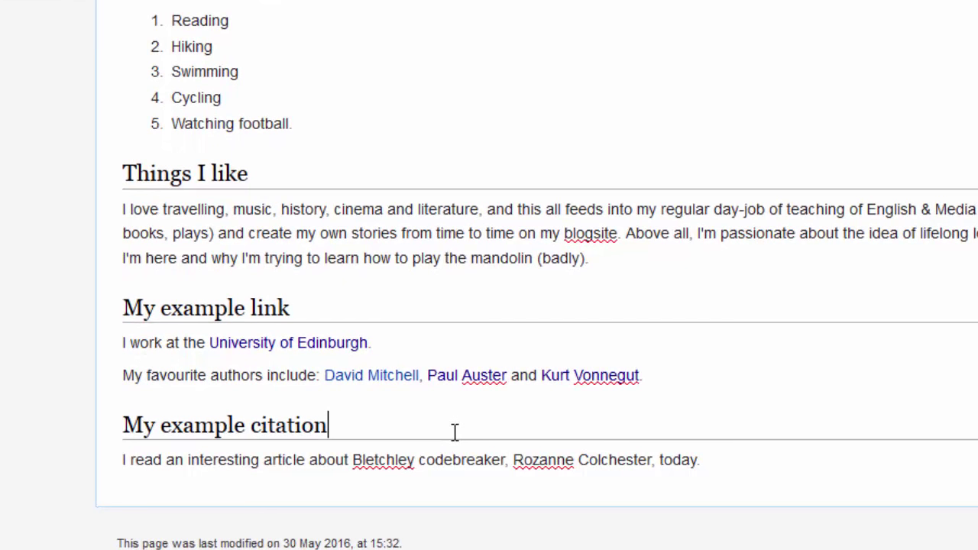
left_click(214, 462)
left_click(707, 462)
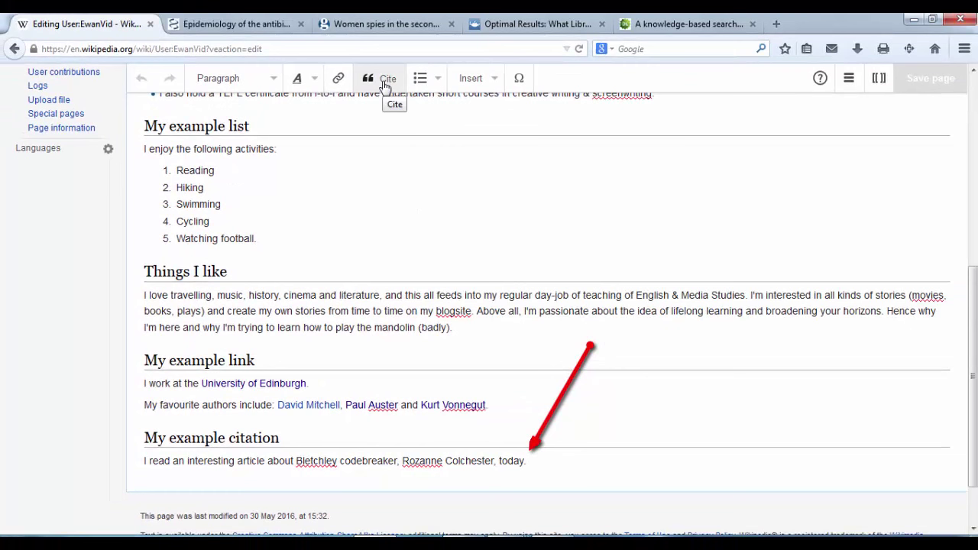
Step: Start a citation after 'today.' and paste the Guardian URL into the Automatic field
left_click(385, 81)
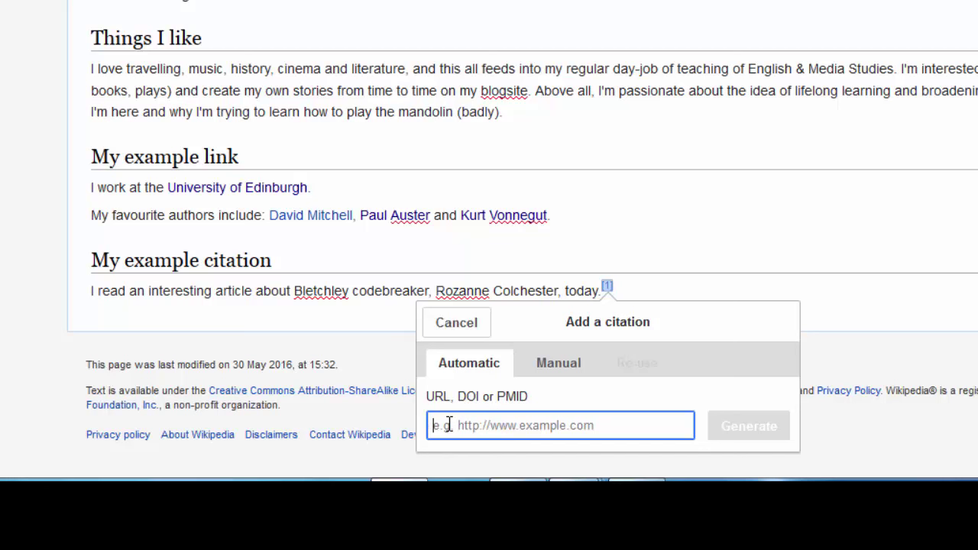
key("ctrl+v")
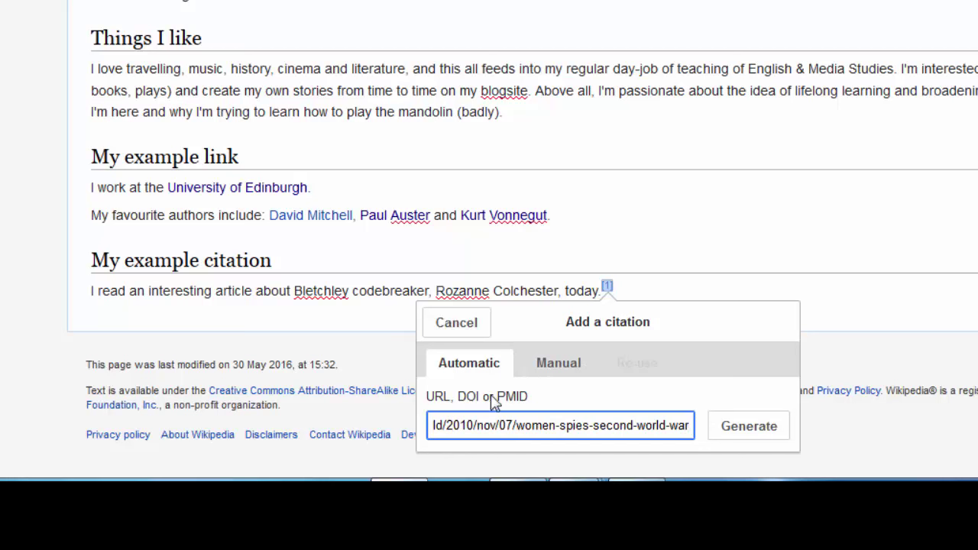
Step: Look at the Manual Website citation form, then close it unused
left_click(544, 375)
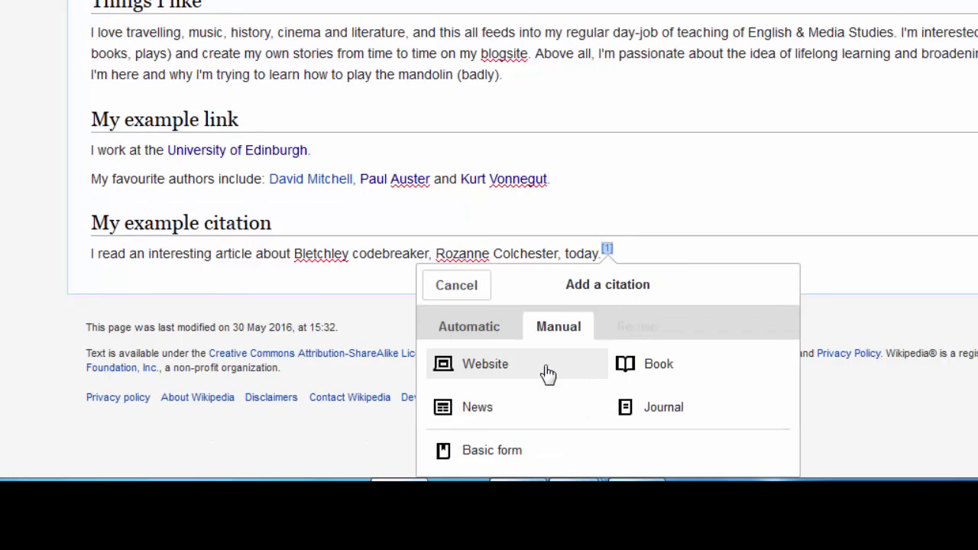
left_click(485, 379)
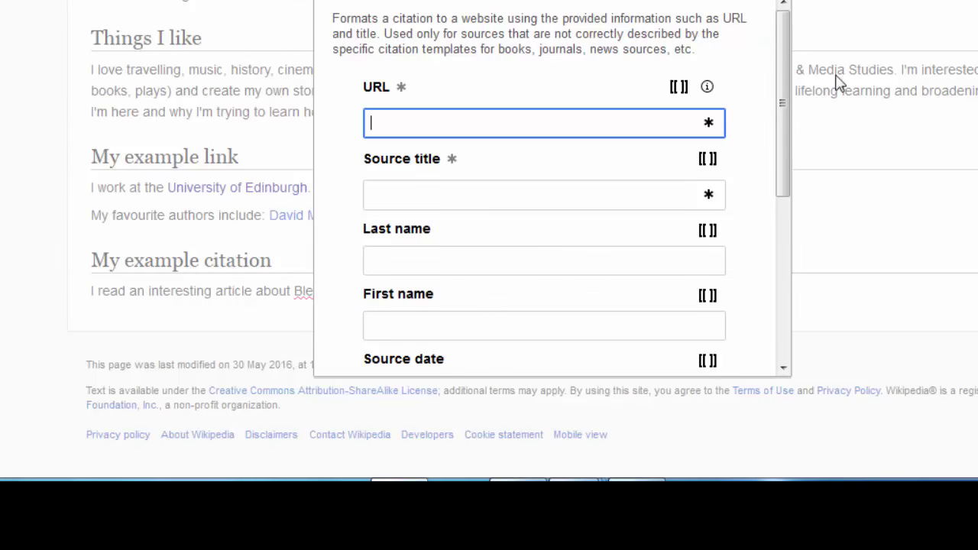
mouse_move(780, 69)
left_mouse_down()
mouse_move(780, 240)
mouse_move(795, 59)
left_mouse_up()
key("Escape")
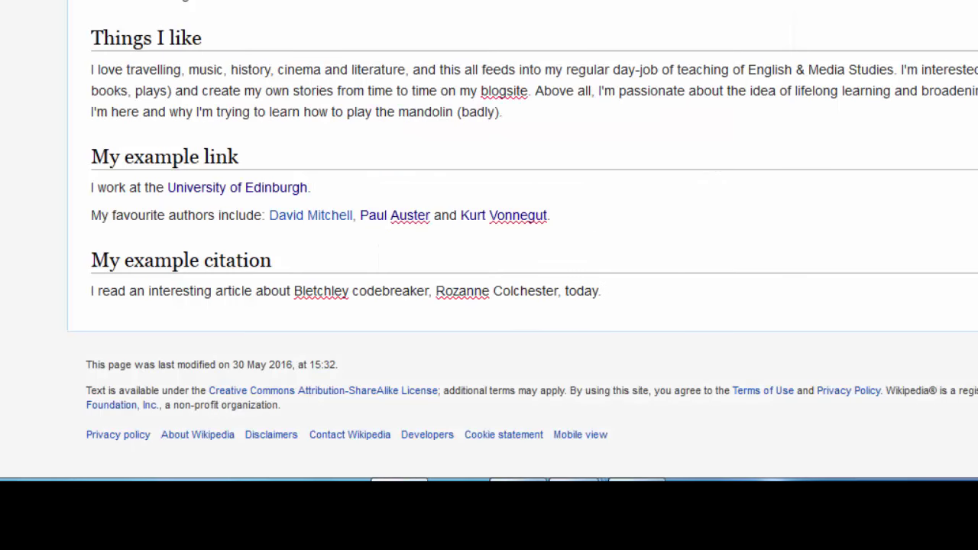
Step: Look at the Book citation form, then return to the Automatic tab
key("ctrl+shift+k")
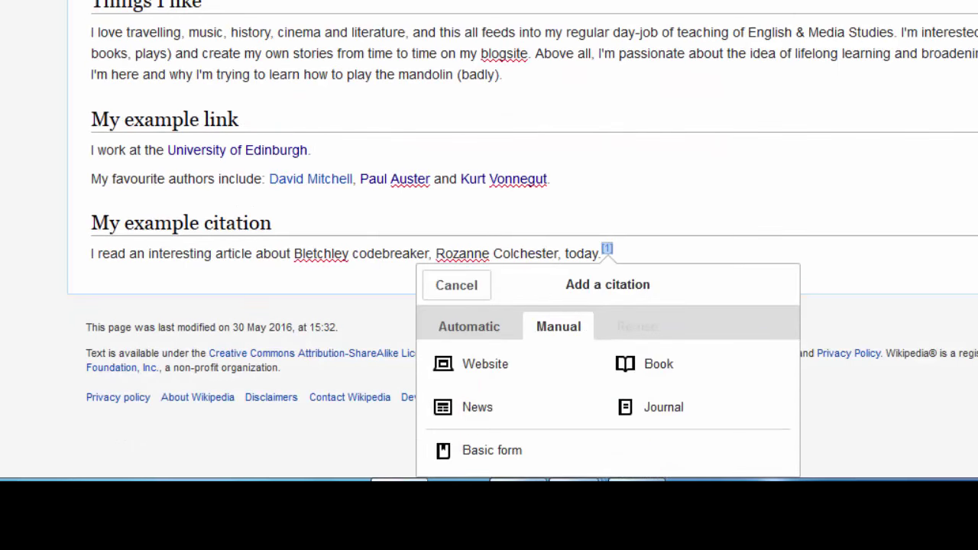
left_click(650, 374)
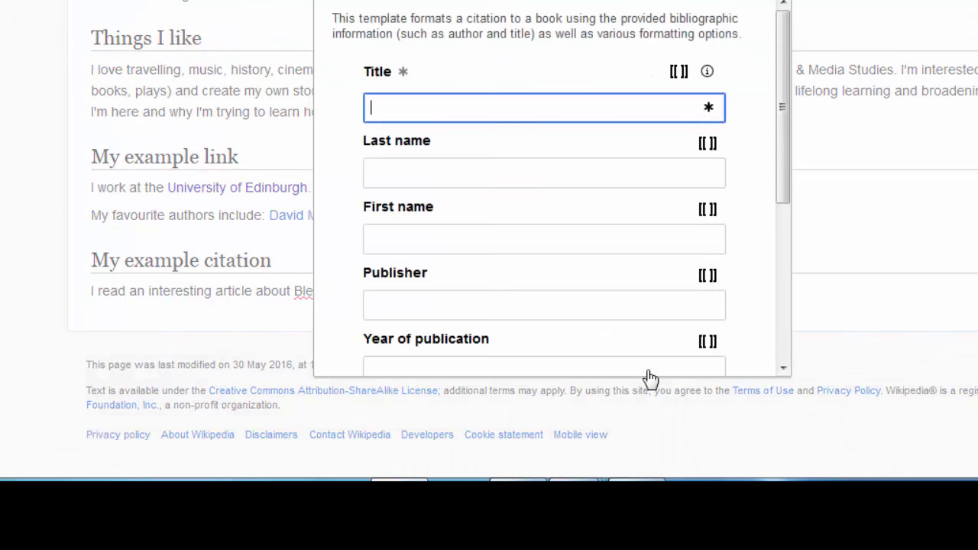
scroll(769, 247, "down", 3)
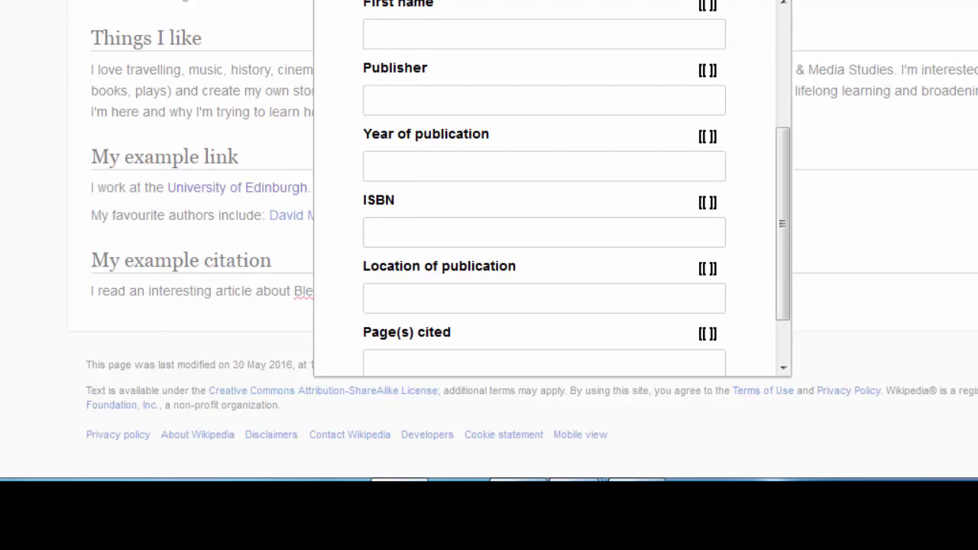
key("Escape")
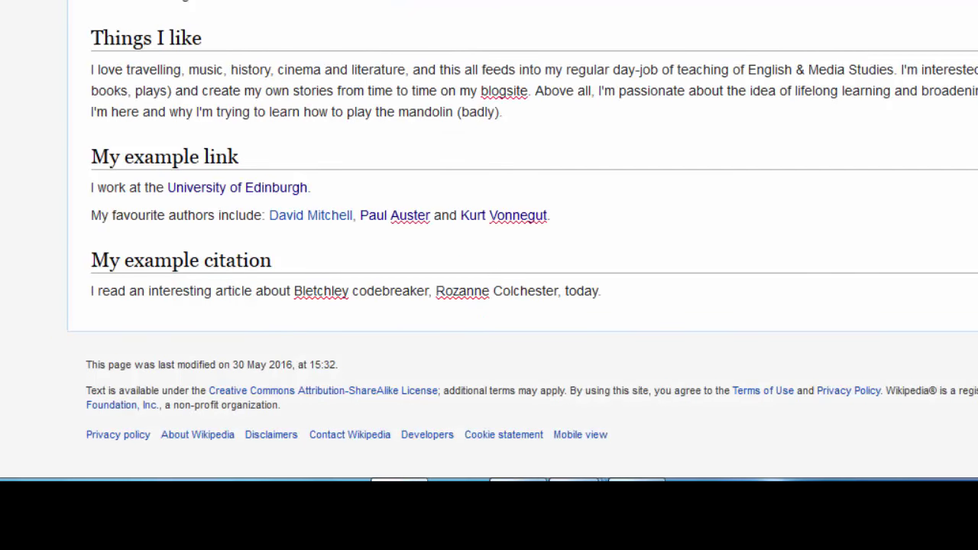
key("ctrl+shift+k")
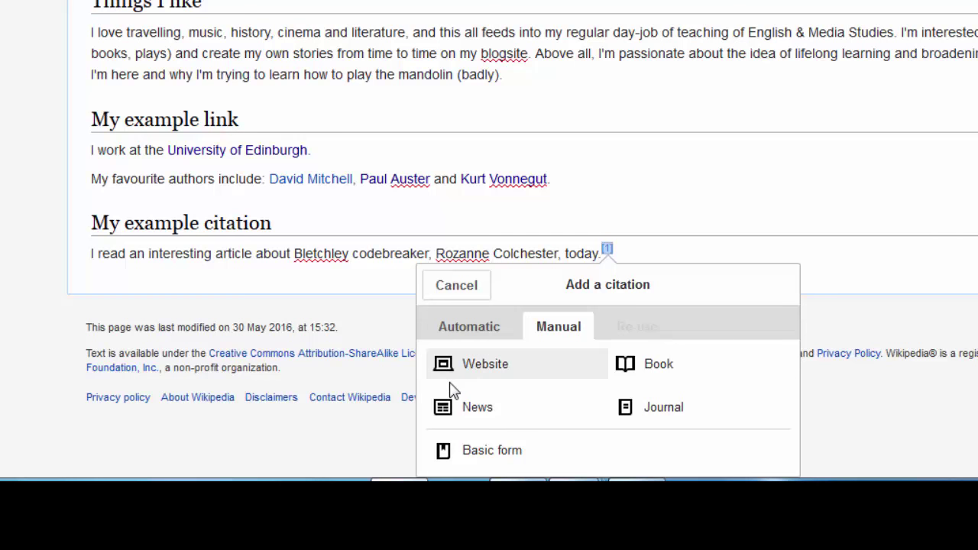
left_click(484, 337)
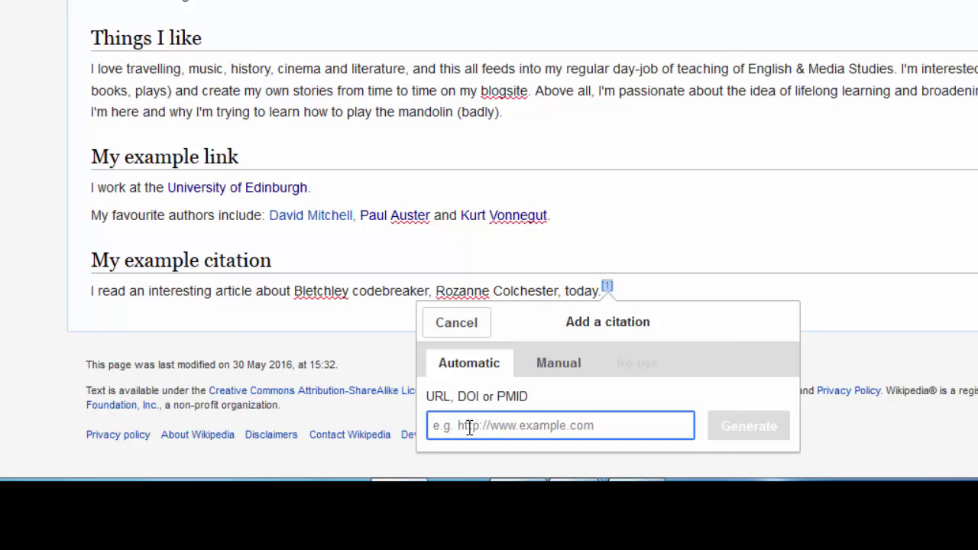
Step: Paste the Guardian URL, generate the citation and insert it as [1] after 'today.'
key("ctrl+v")
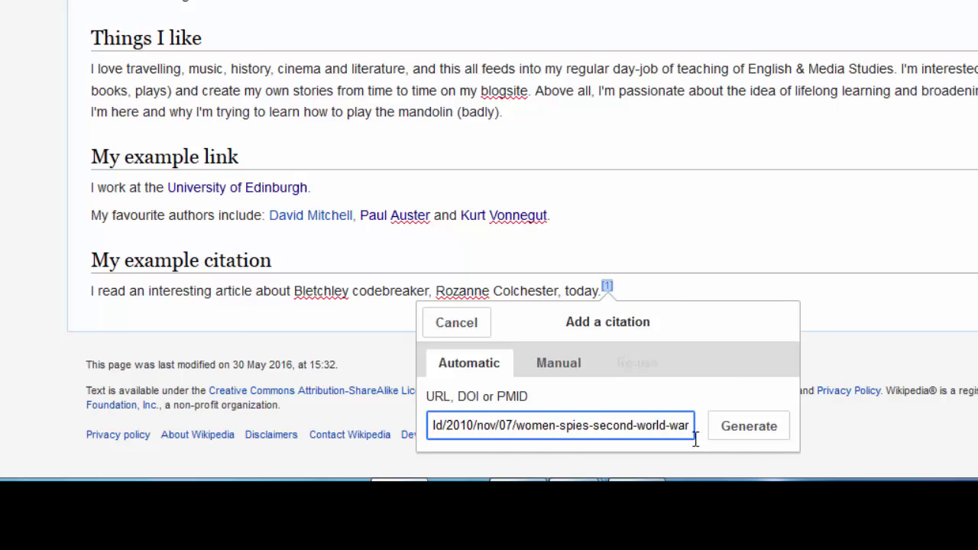
left_click(748, 440)
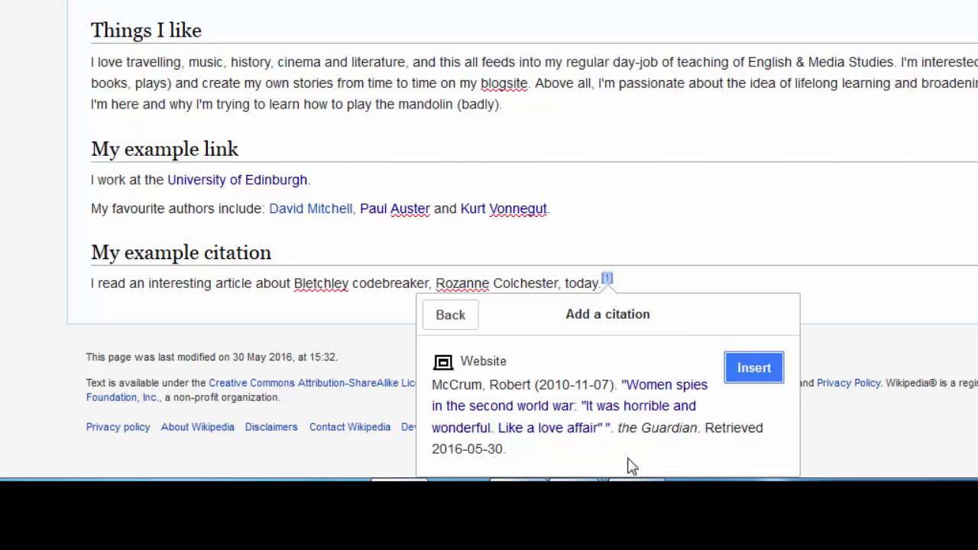
left_click(745, 393)
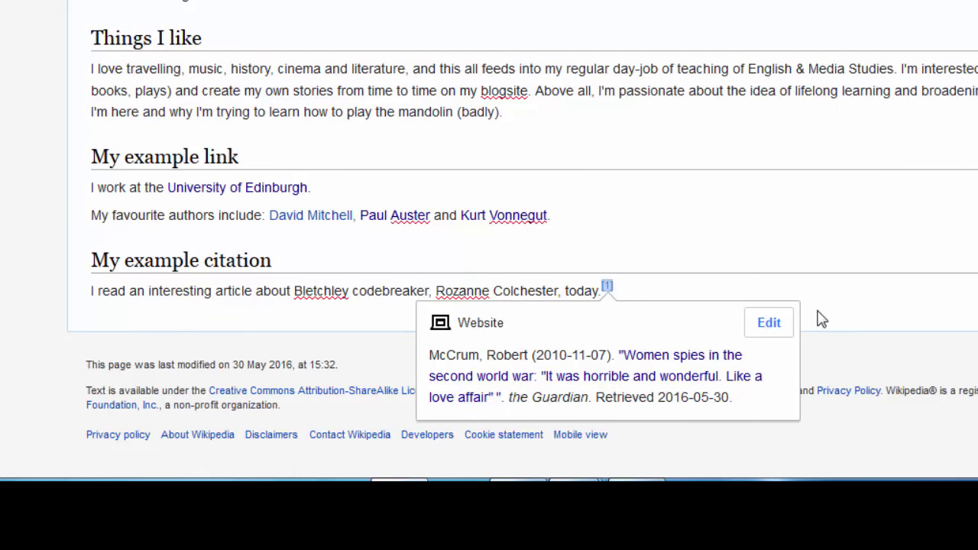
left_click(604, 285)
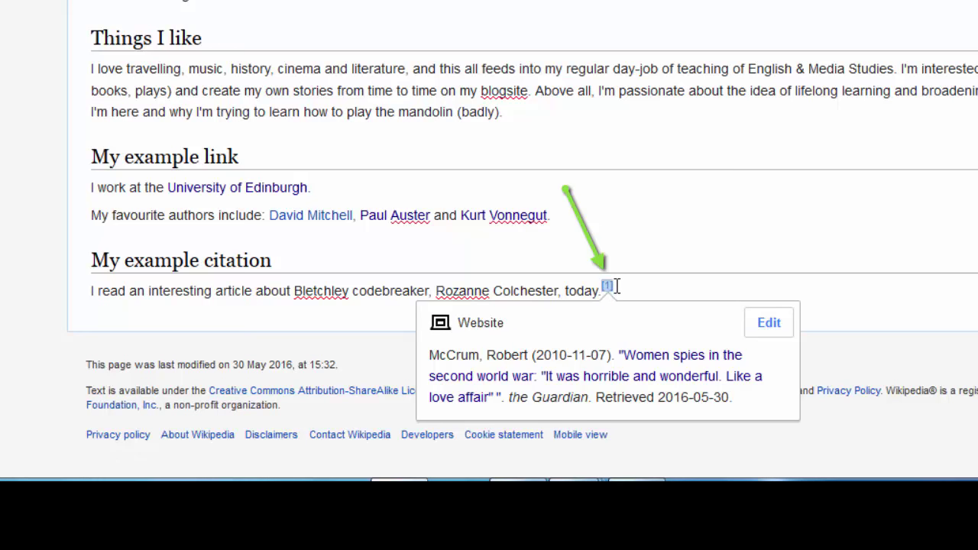
left_click(620, 286)
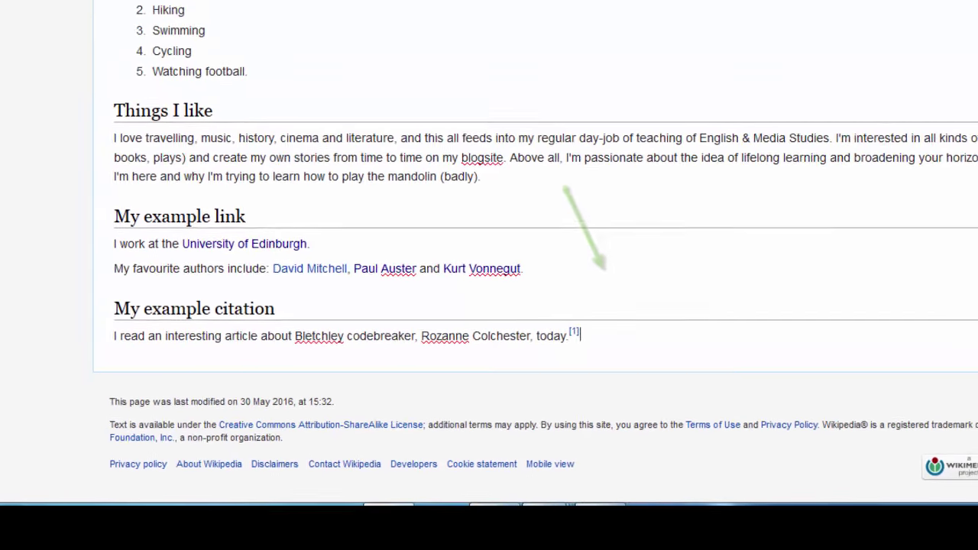
Step: Save the page with summary 'Added citation', entering the CAPTCHA code
left_click(931, 79)
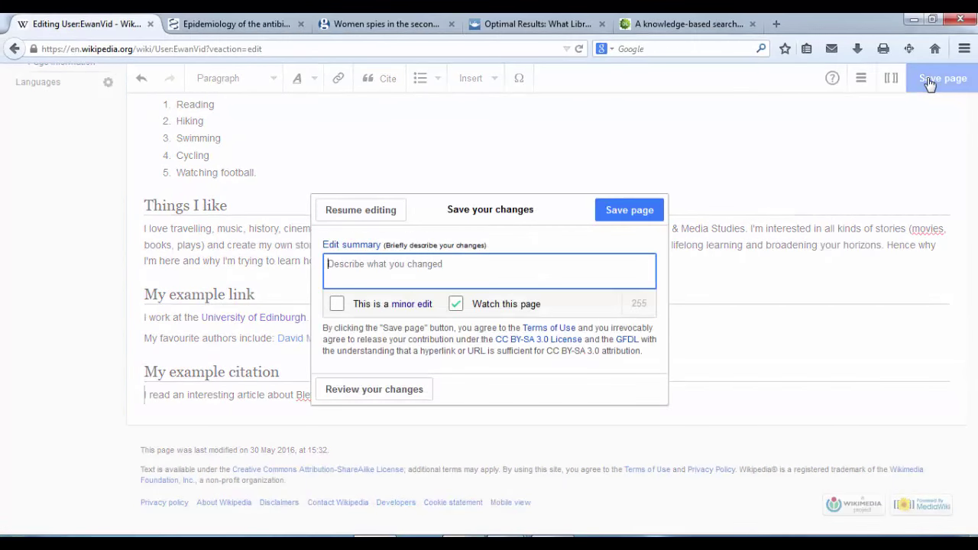
type("Added citat")
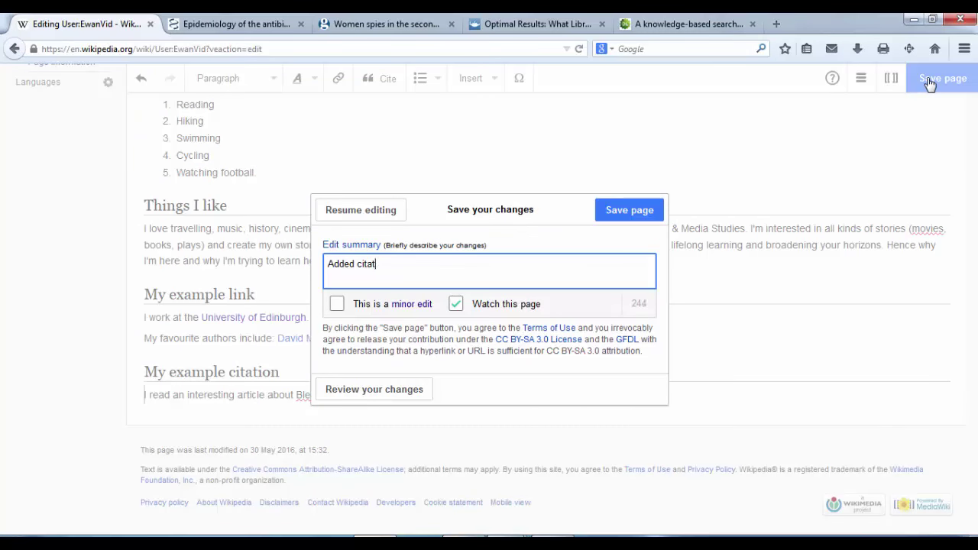
type("ion")
left_click(646, 214)
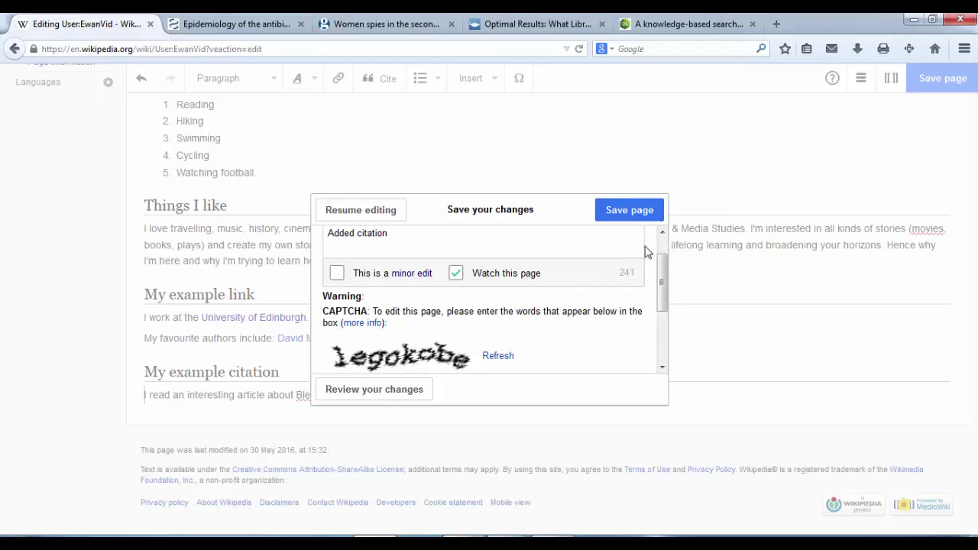
left_click_drag(662, 278, 611, 299)
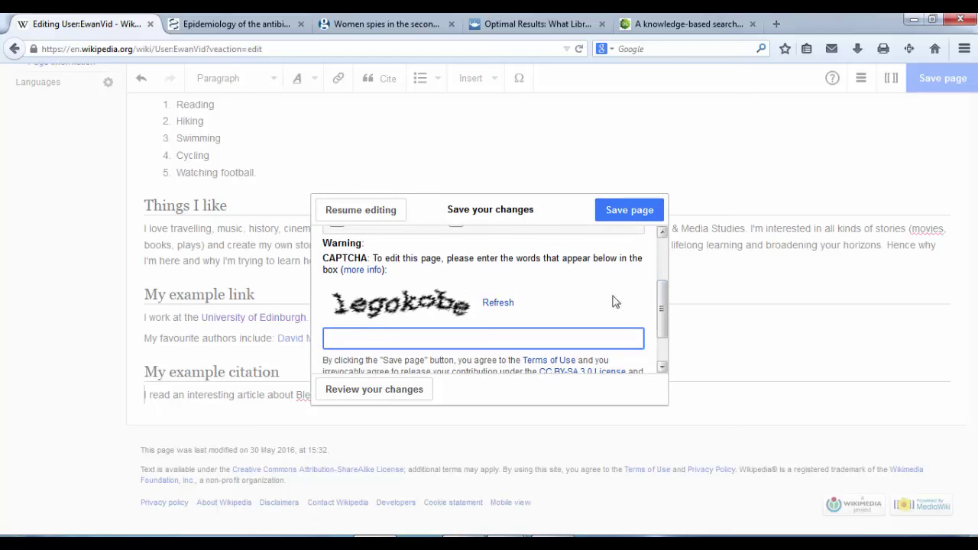
type("legokobe")
scroll(642, 327, "down", 1)
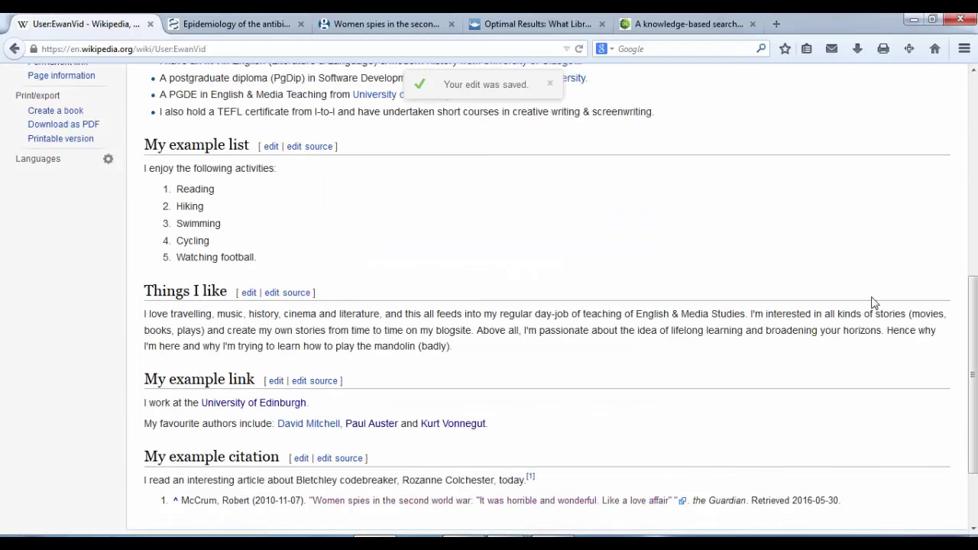
Step: Scroll down the saved user page and back up to the top
scroll(972, 313, "down", 2)
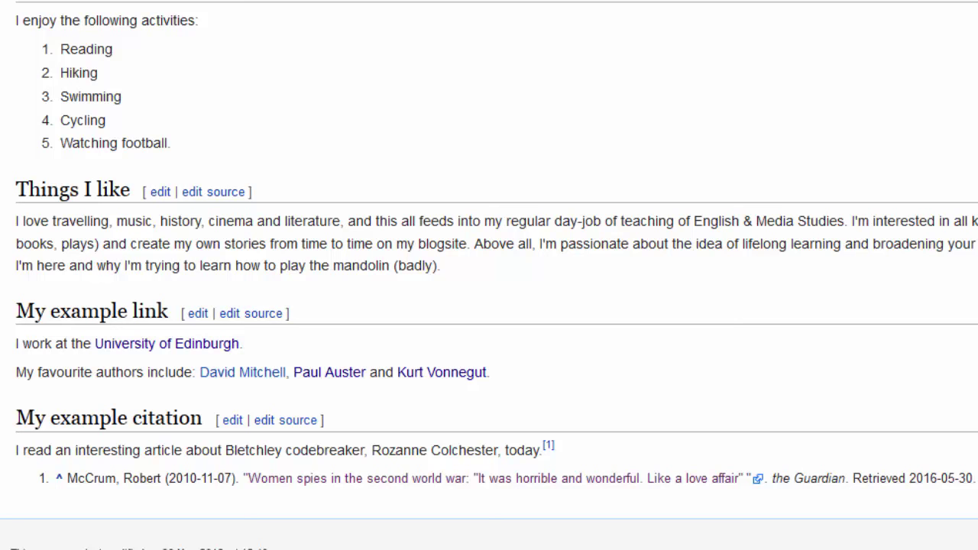
scroll(489, 275, "up", 15)
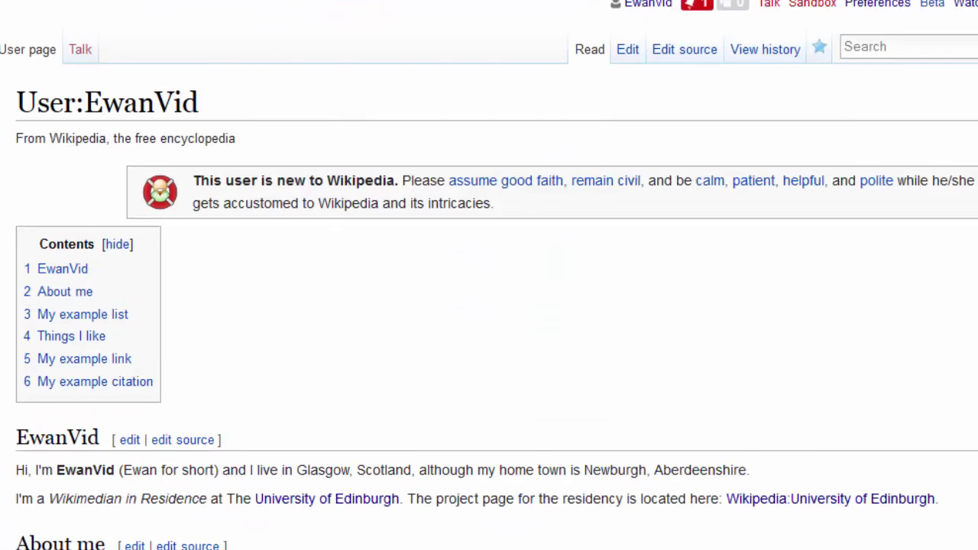
Step: Add a new line 'References' after the citation sentence and format it as a Heading
left_click(623, 52)
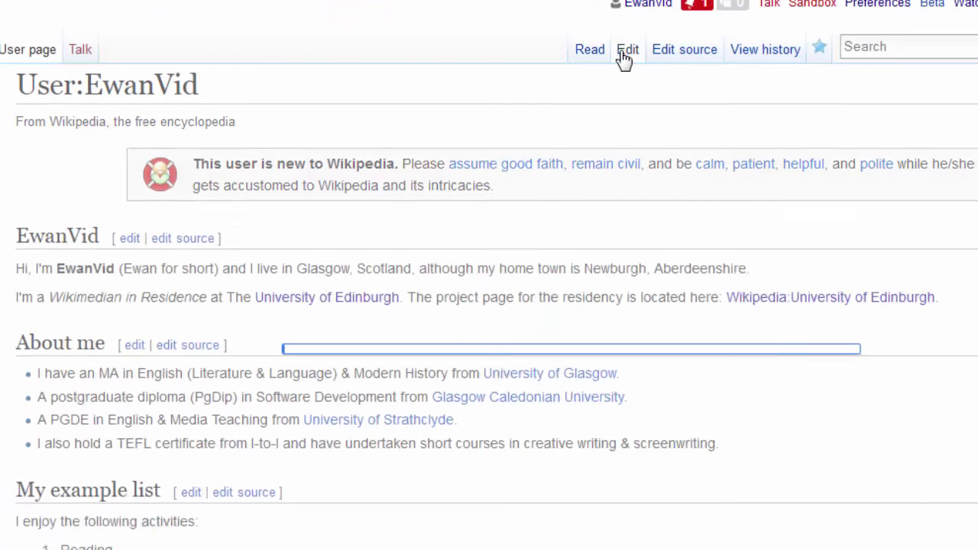
scroll(745, 84, "down", 8)
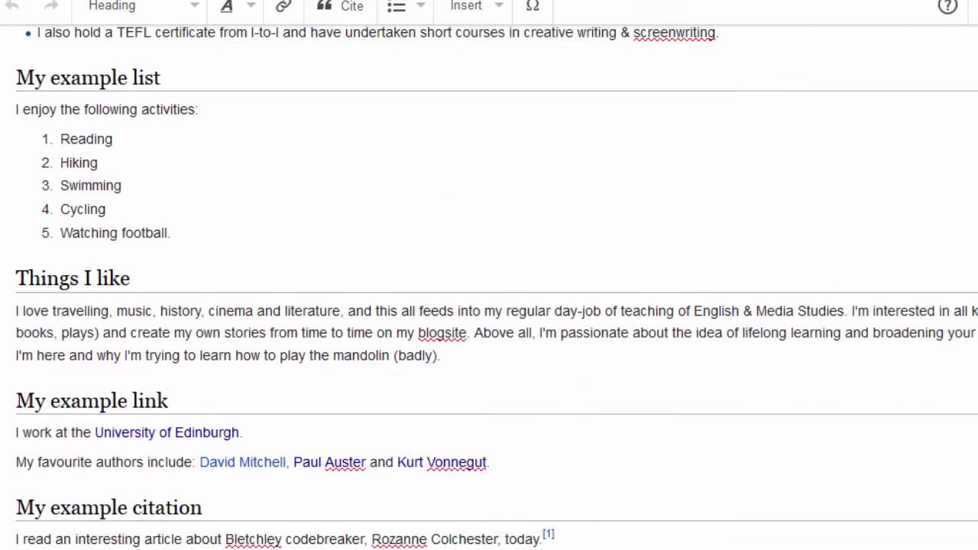
left_click(573, 404)
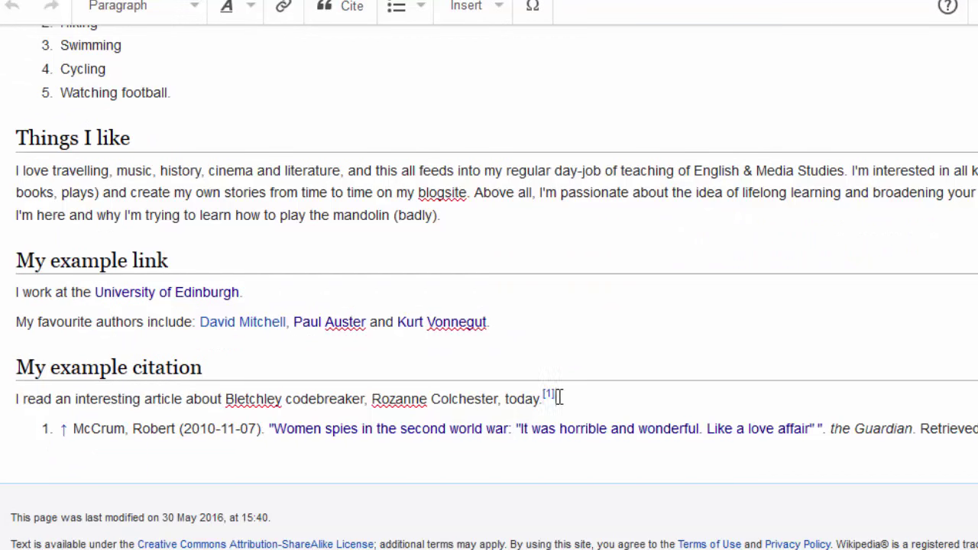
key("Return")
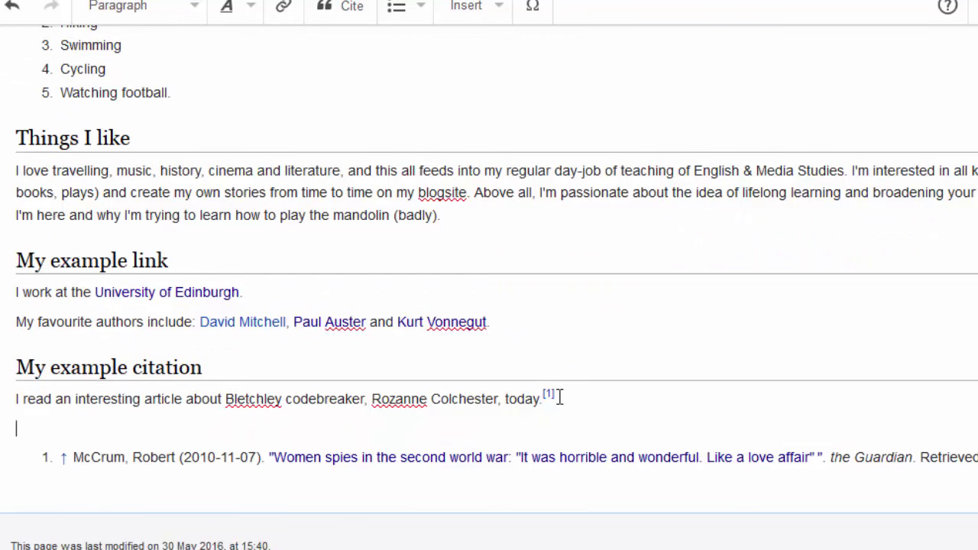
type("References")
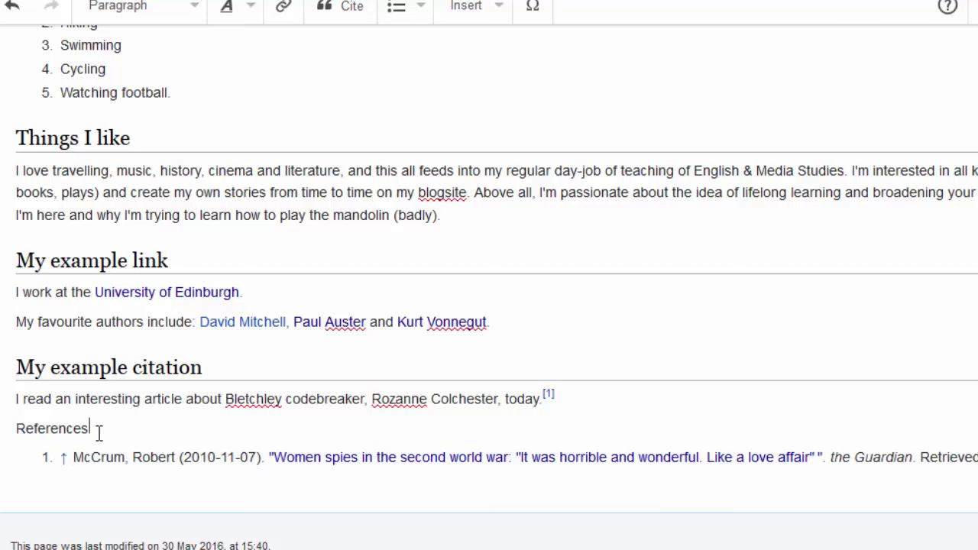
left_click_drag(99, 433, 16, 429)
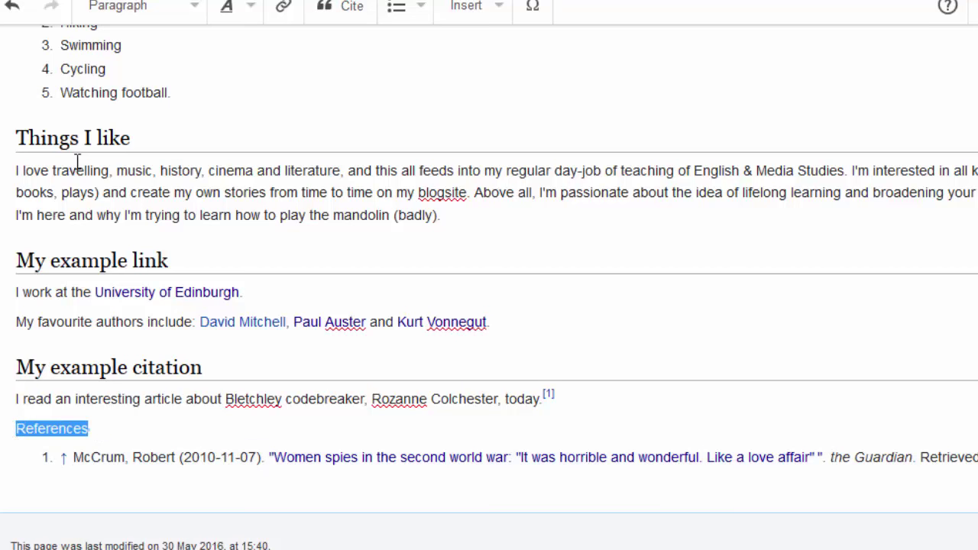
left_click(191, 23)
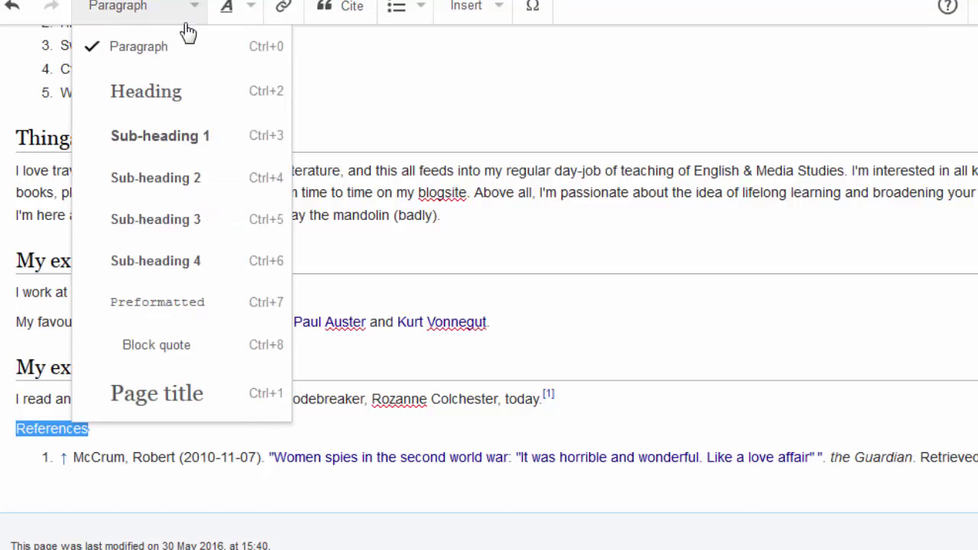
left_click(179, 98)
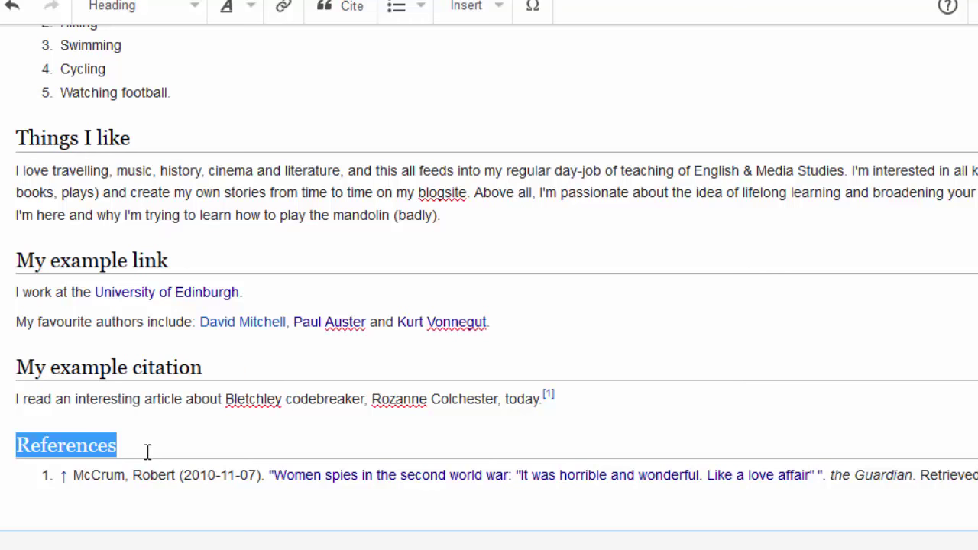
left_click(181, 436)
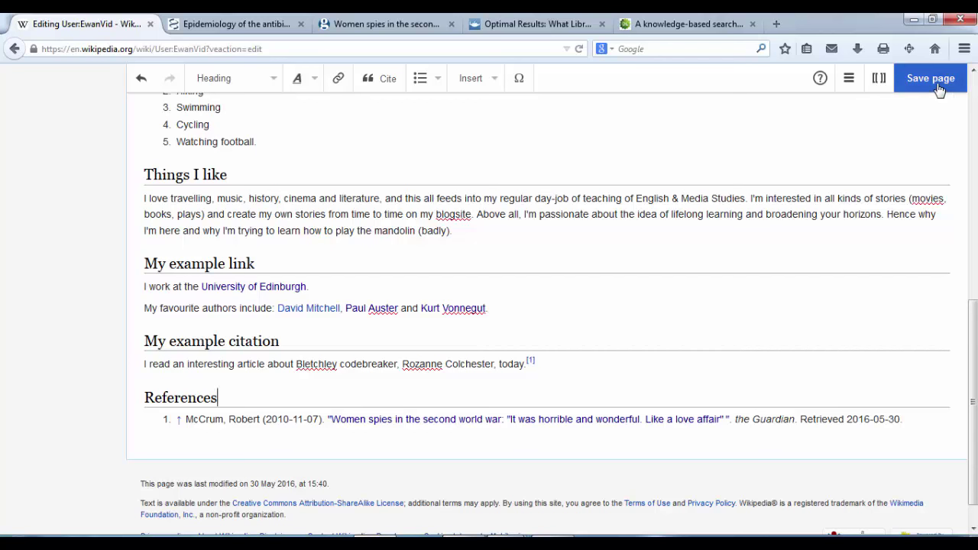
Step: Save the page with the edit summary 'Added references heading'
left_click(940, 88)
type("Ad")
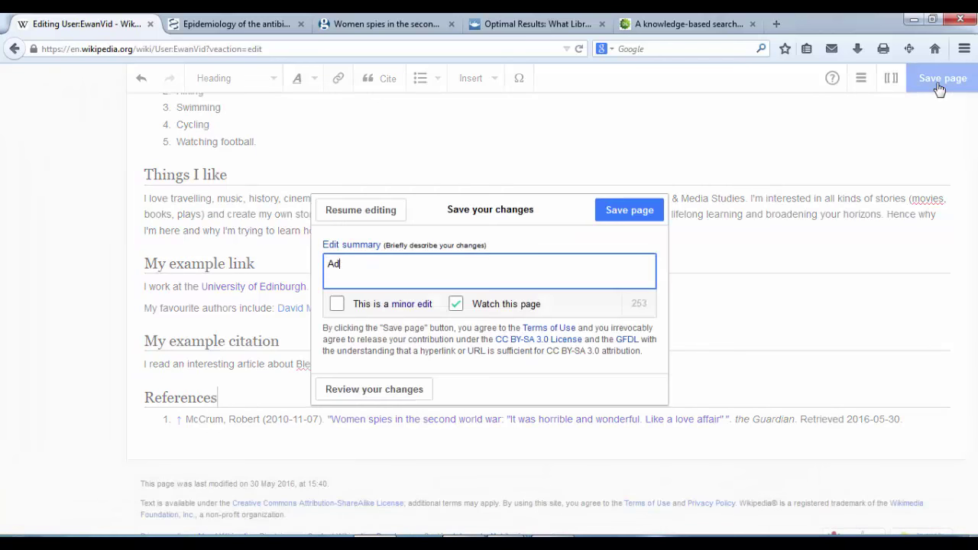
type("ded references heading")
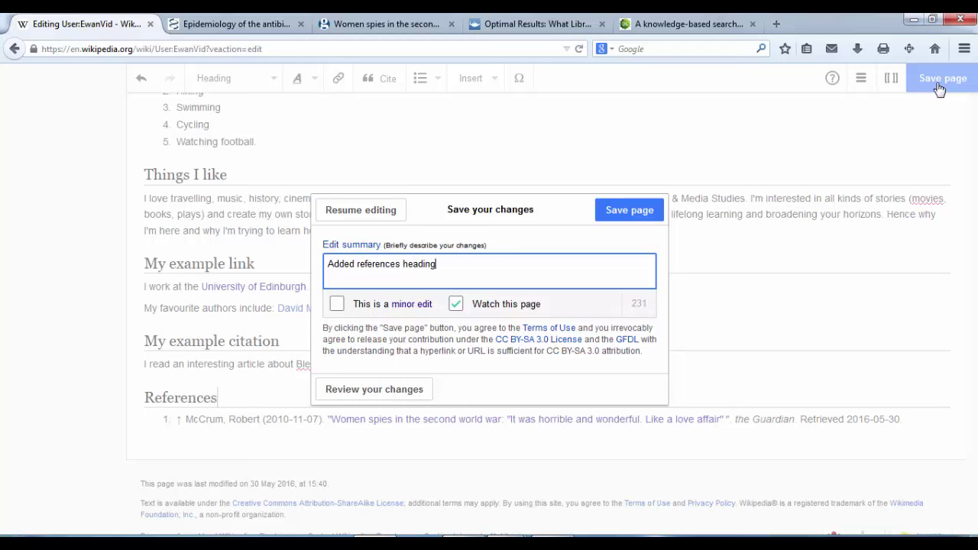
left_click(611, 211)
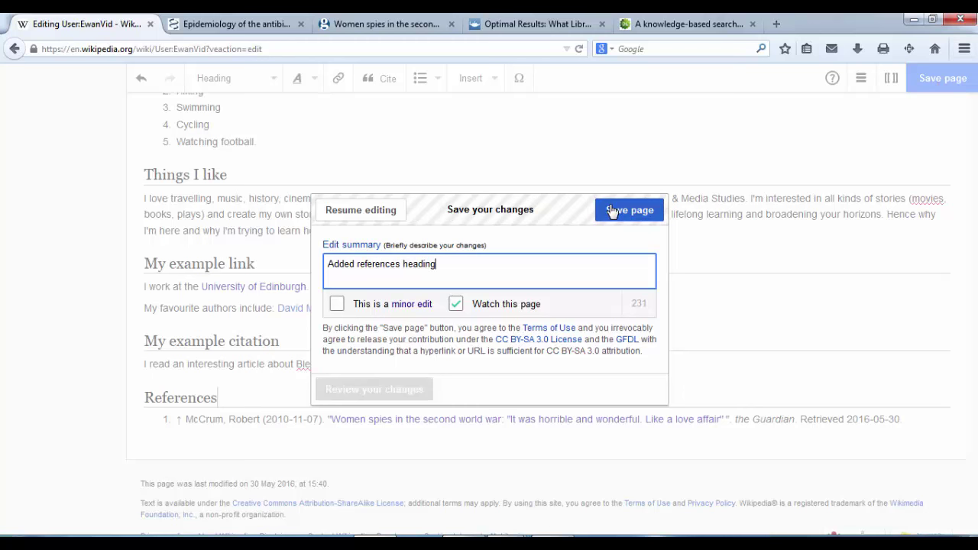